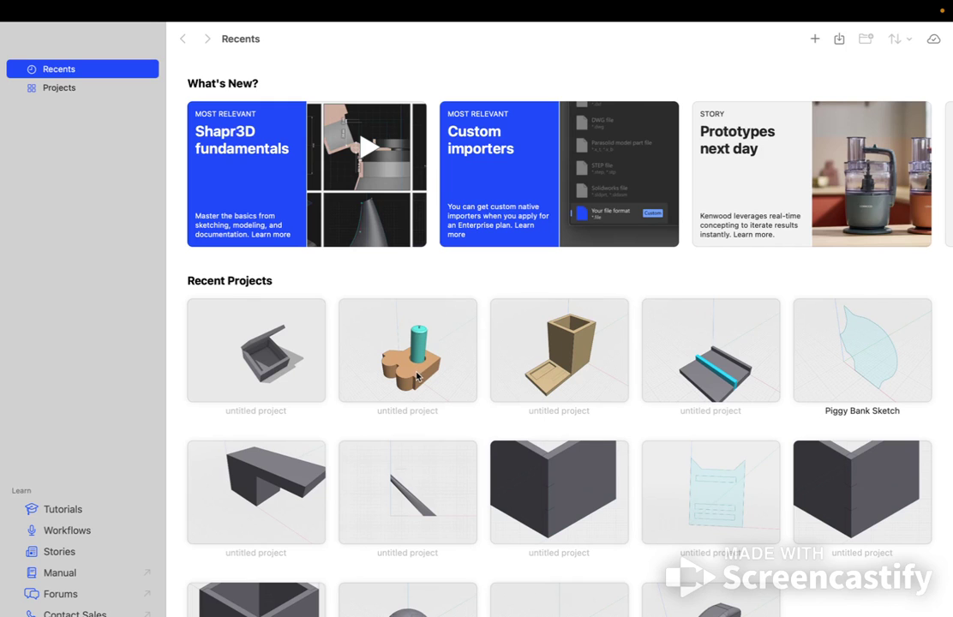
- Open the recent candle holder project and switch it to Visualization mode
left_click(418, 377)
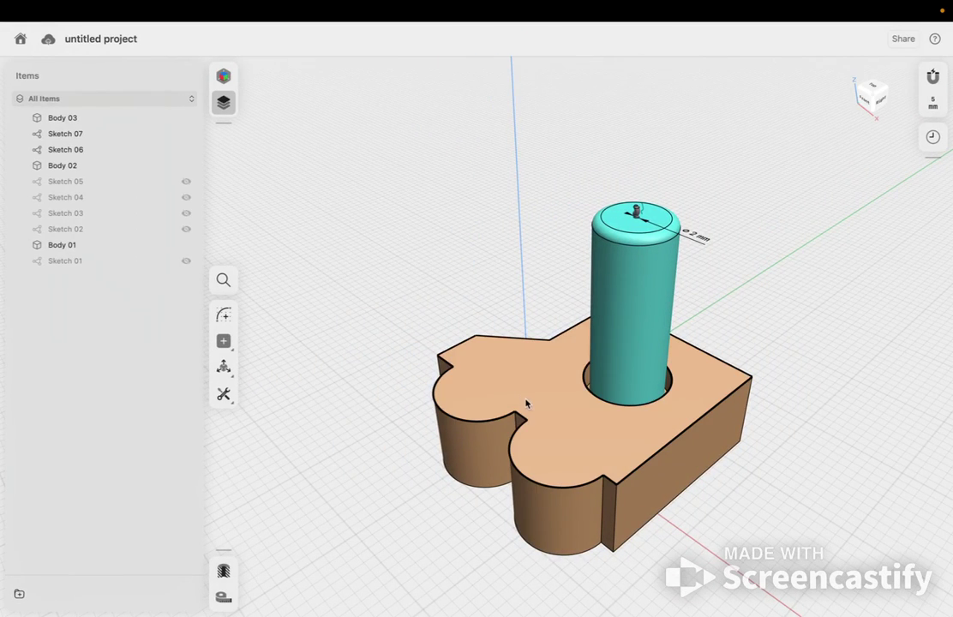
left_click(224, 79)
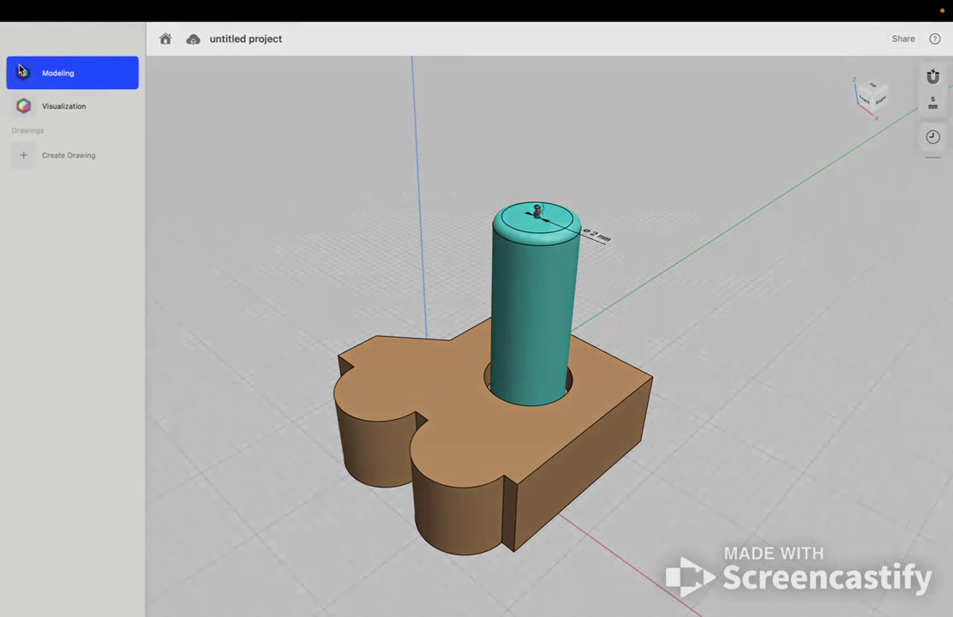
left_click(41, 106)
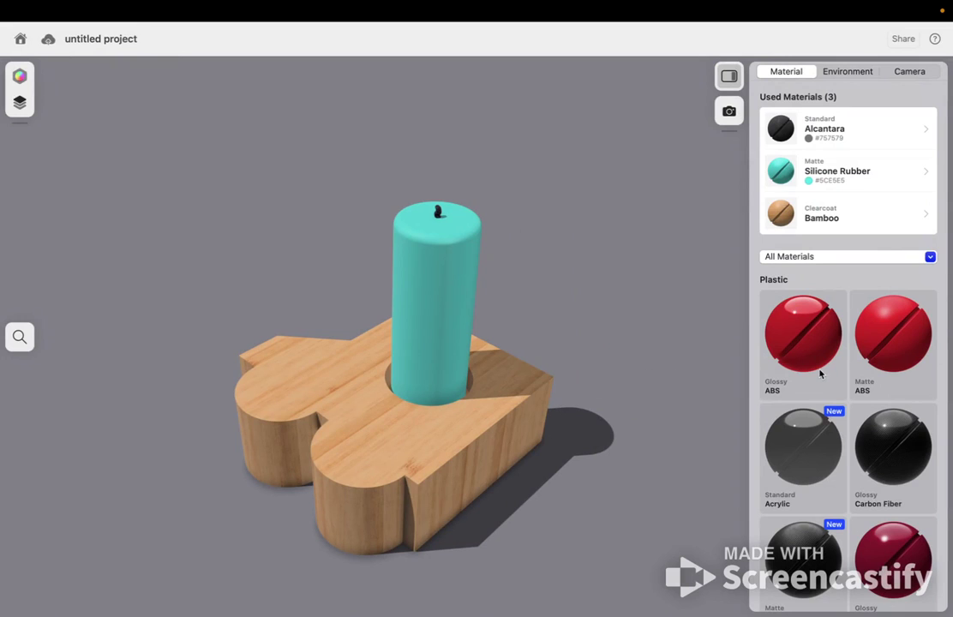
- Filter the material library to Metal and apply Hammered Copper to the candle holder base
left_click(816, 257)
left_click(811, 294)
left_click(809, 258)
left_click(808, 306)
scroll(823, 386, "down", 10)
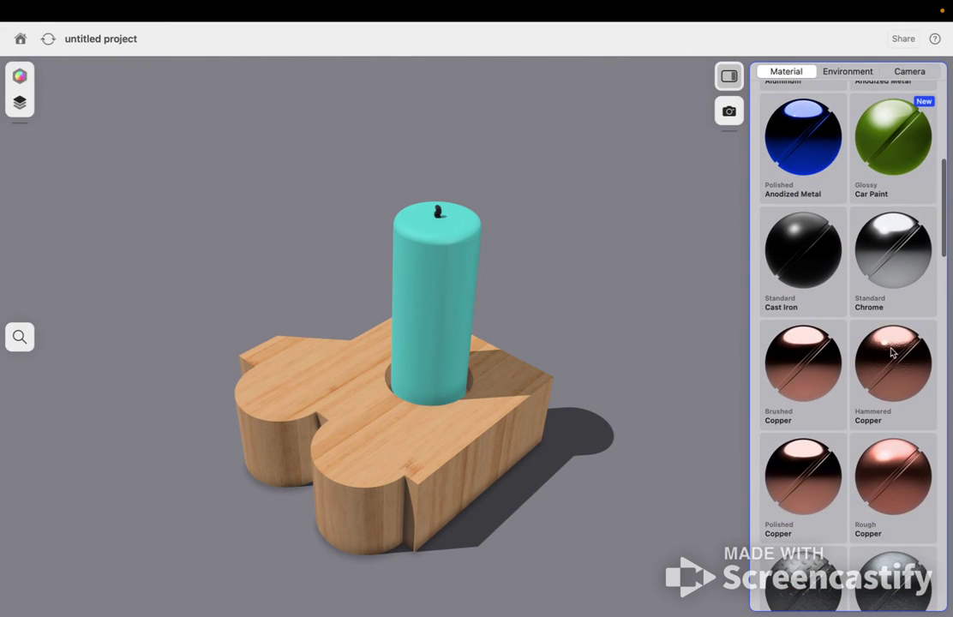
left_click_drag(780, 343, 400, 442)
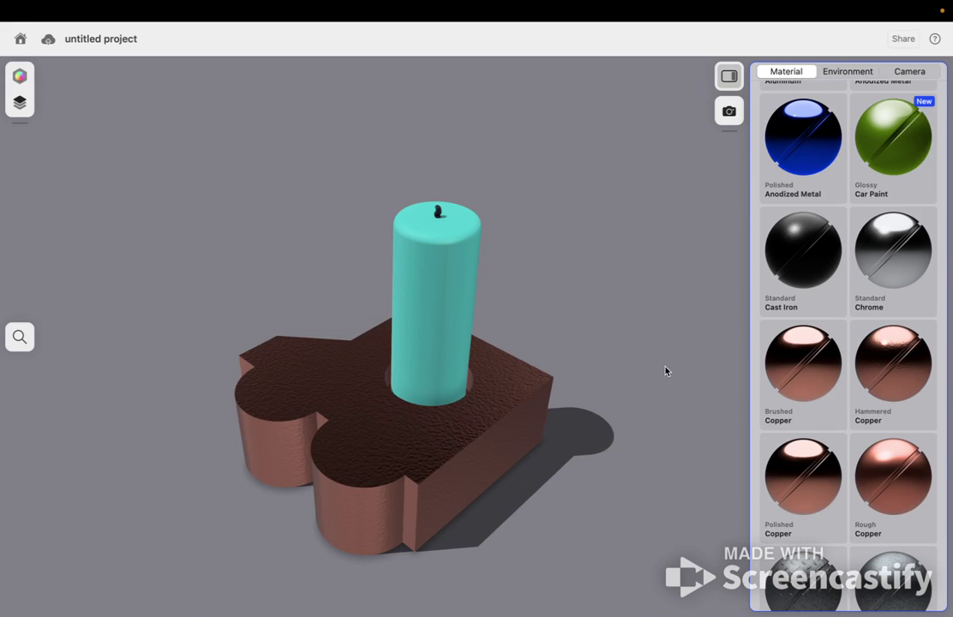
- View the holder from below and above, and apply the Diamond Plate material to its base
scroll(952, 409, "down", 10)
scroll(952, 409, "up", 10)
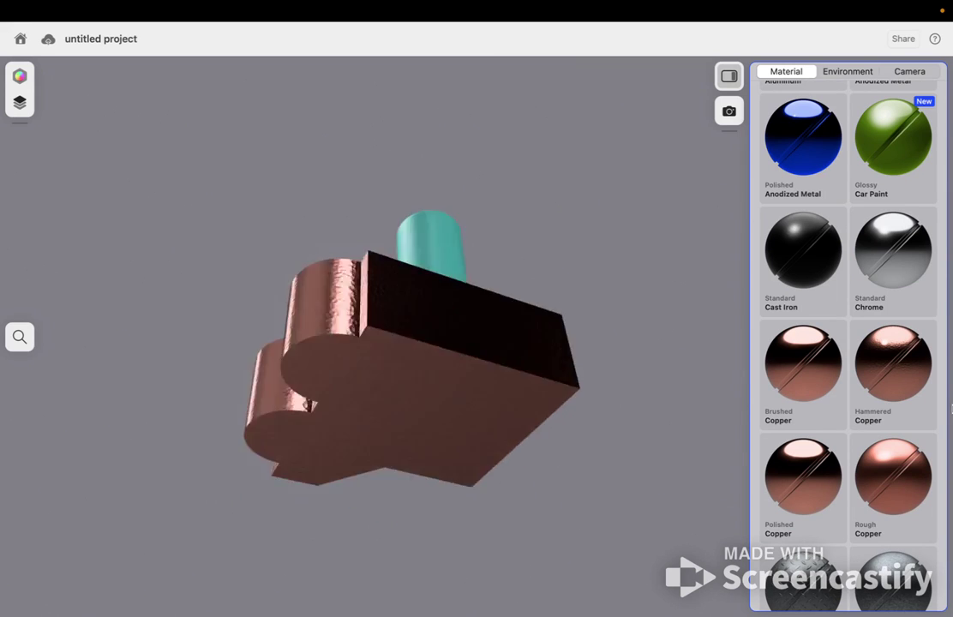
scroll(952, 409, "up", 10)
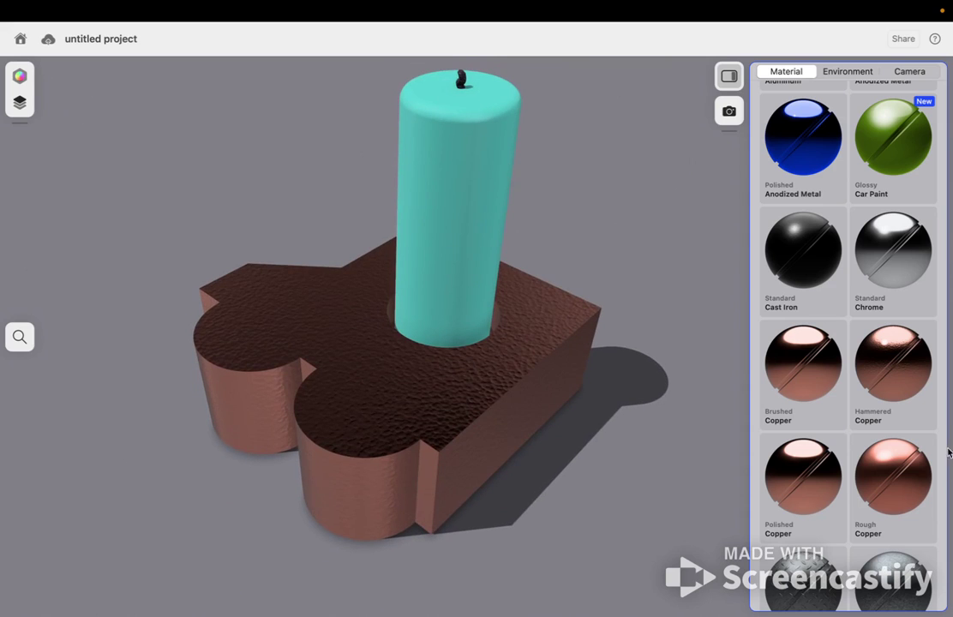
scroll(856, 464, "down", 4)
left_click_drag(818, 445, 476, 397)
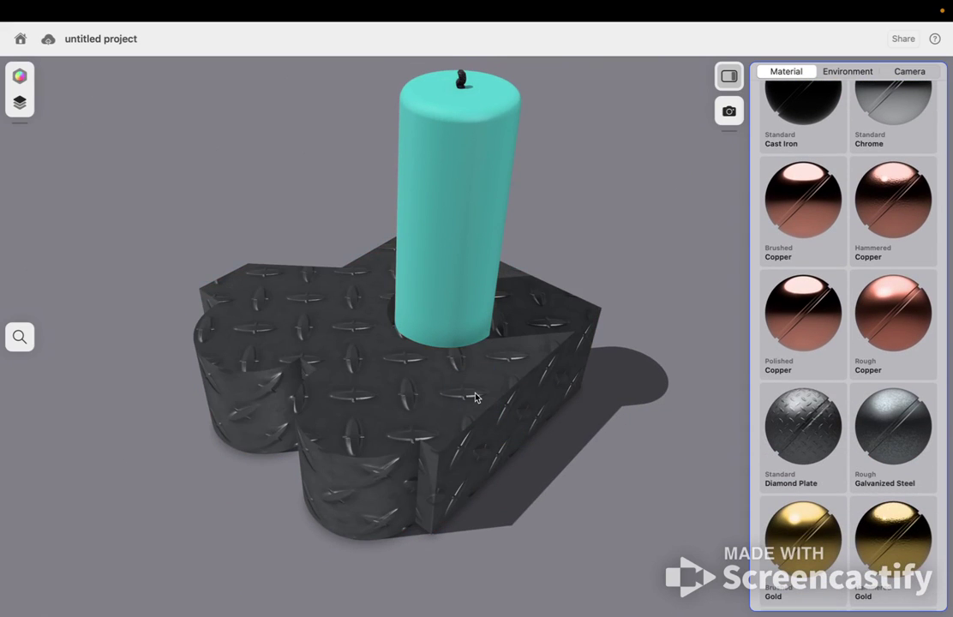
- Apply the clearcoat Powder Coated Metal material to the candle holder base
scroll(841, 446, "down", 7)
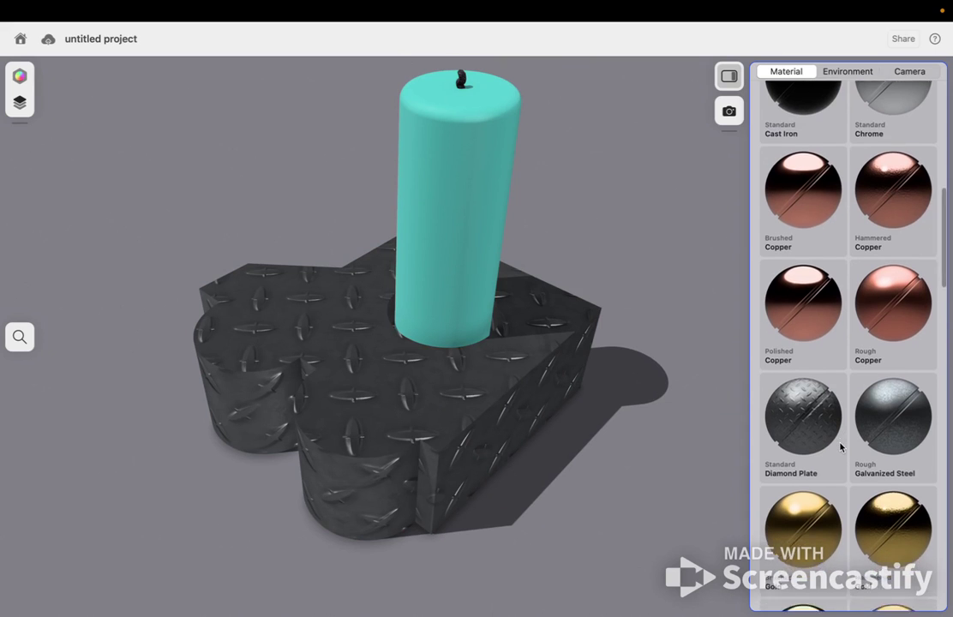
scroll(841, 447, "down", 7)
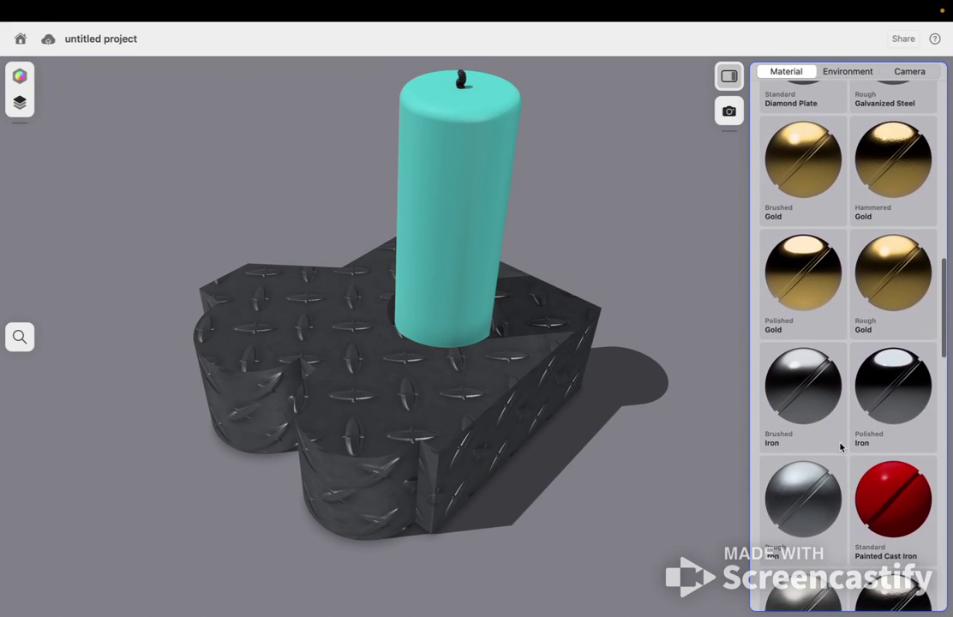
scroll(842, 447, "down", 5)
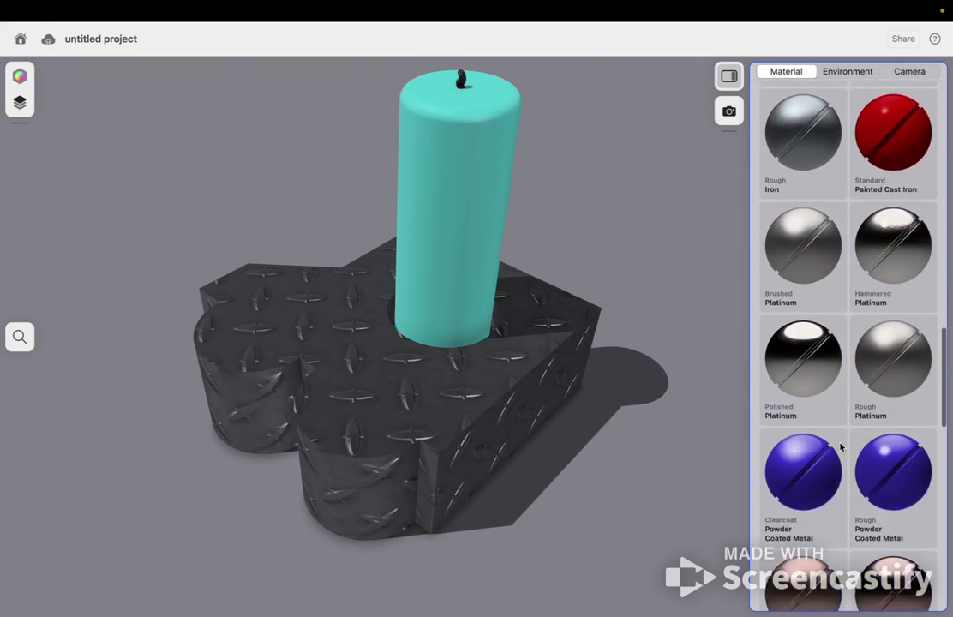
left_click_drag(800, 468, 536, 366)
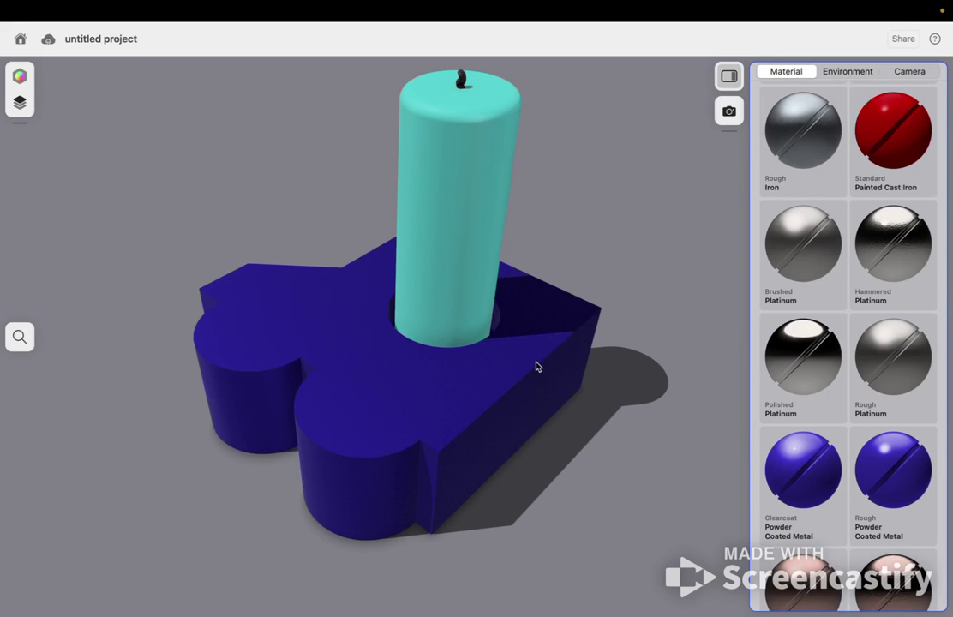
- Filter the material library to Wood and apply clearcoat Pine Board to the candle holder base
scroll(849, 262, "down", 1)
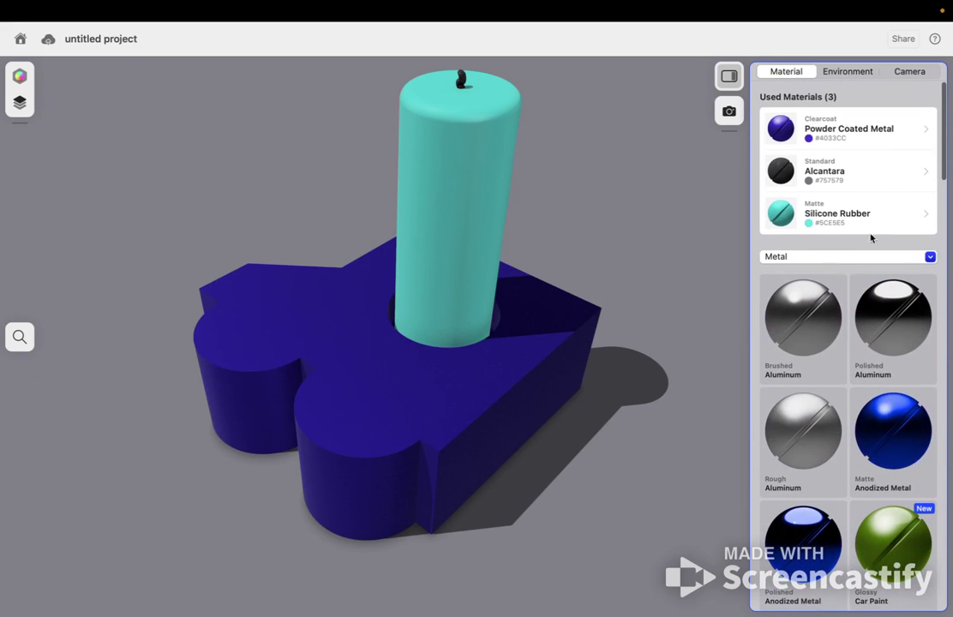
left_click(818, 258)
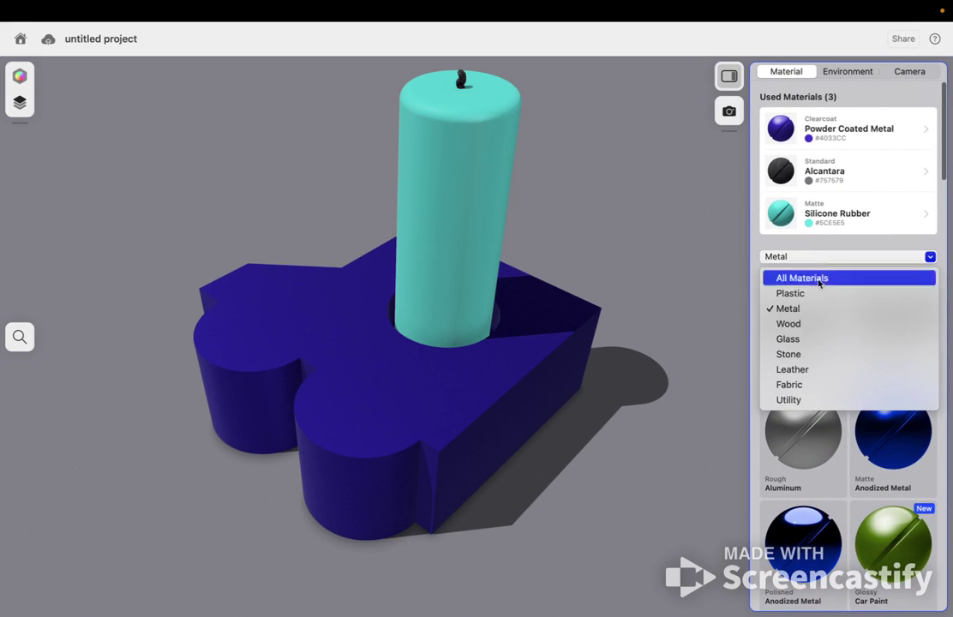
left_click(797, 326)
scroll(836, 425, "down", 10)
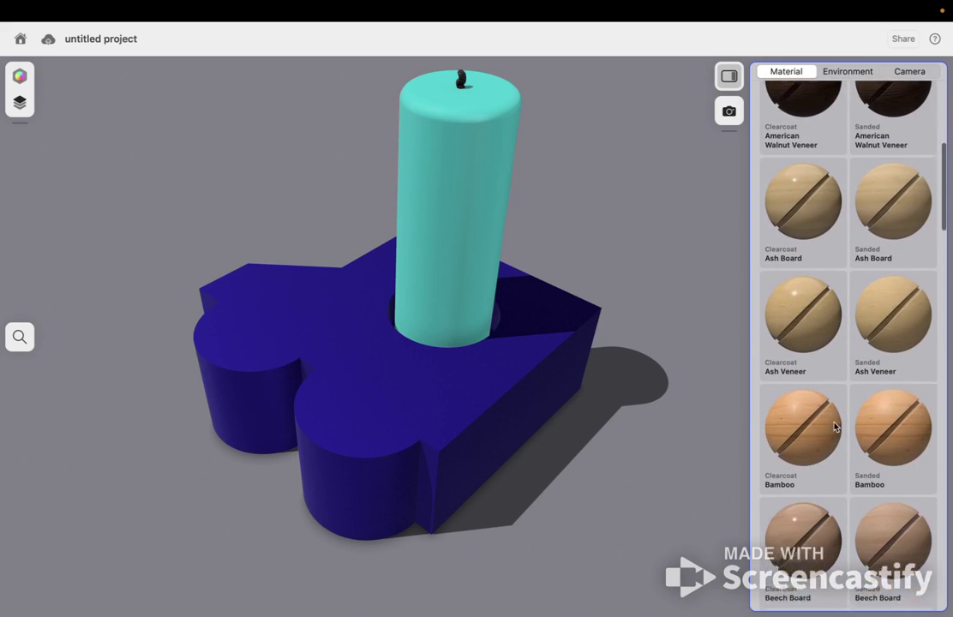
scroll(835, 426, "down", 10)
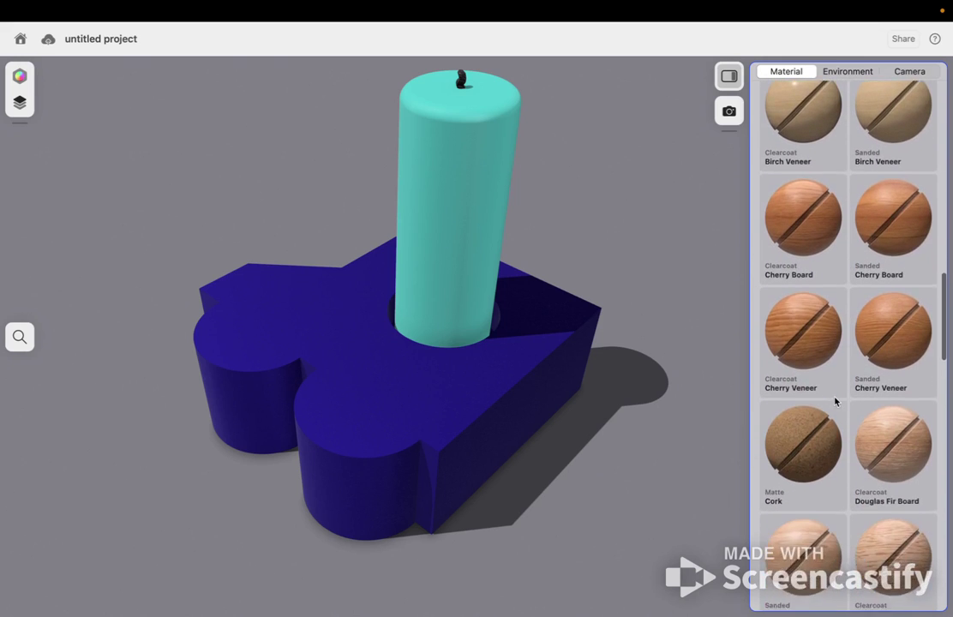
scroll(836, 400, "down", 10)
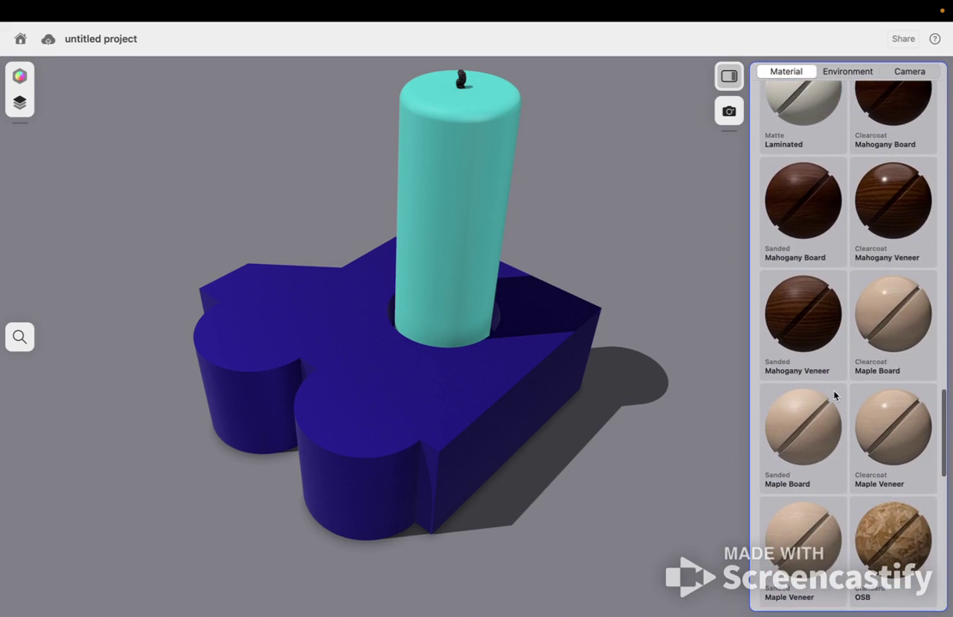
scroll(836, 395, "down", 8)
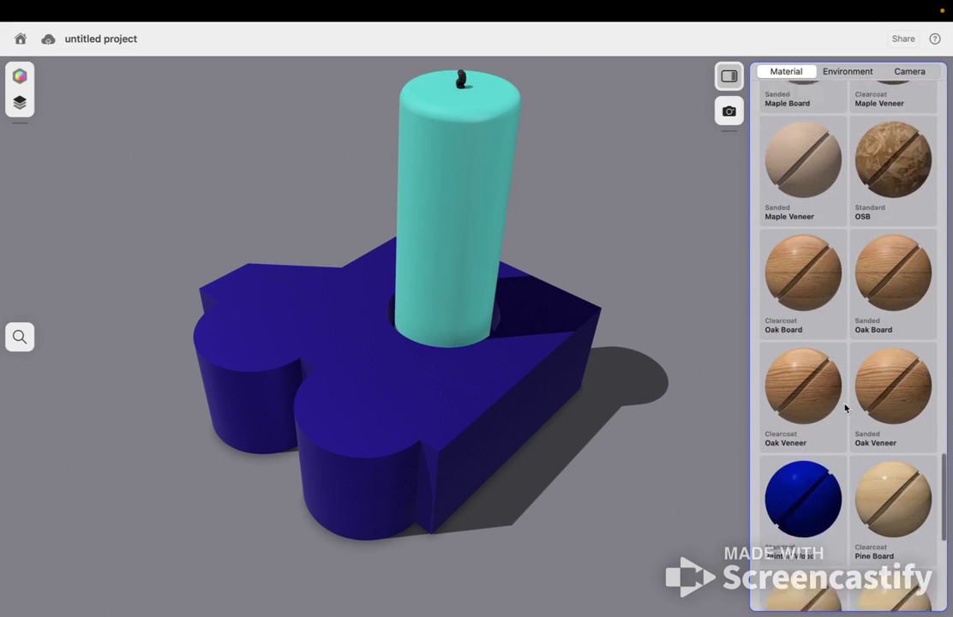
scroll(845, 408, "down", 3)
left_click_drag(890, 225, 467, 343)
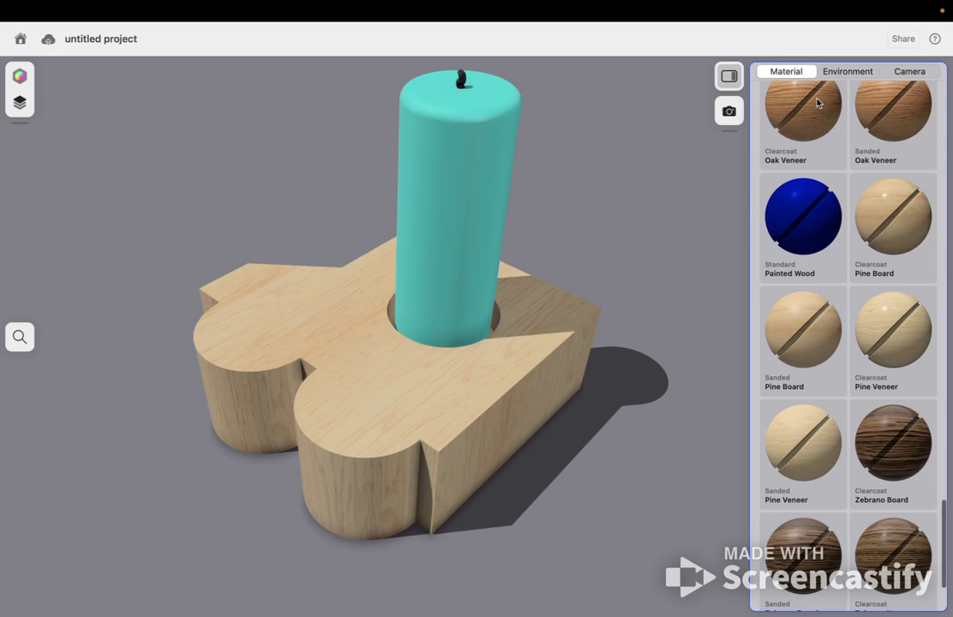
left_click_drag(586, 433, 567, 383)
left_click(606, 394)
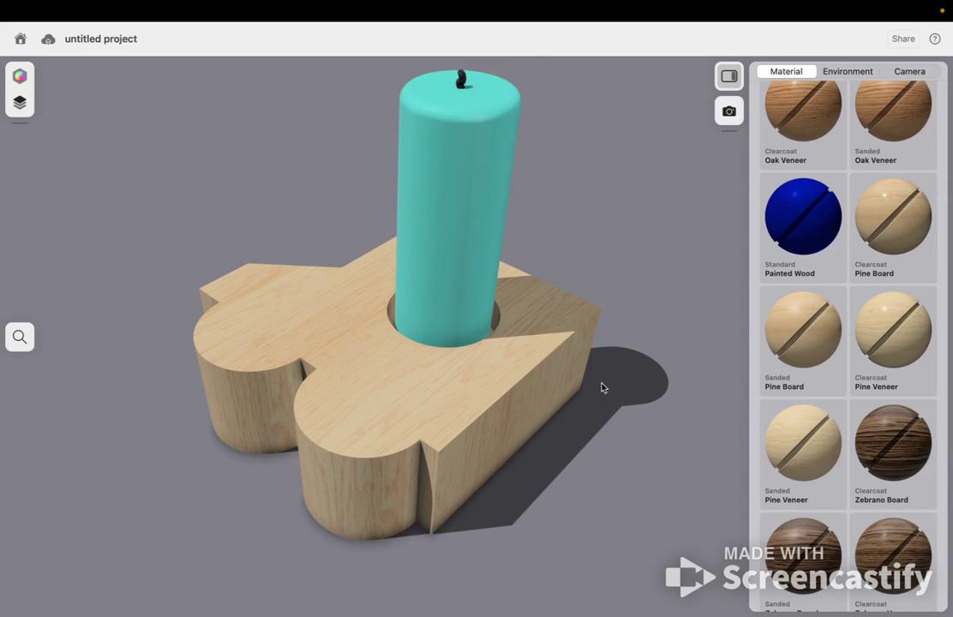
- Return to the recent projects, open the lidded box project and switch it to Visualization mode
left_click(20, 39)
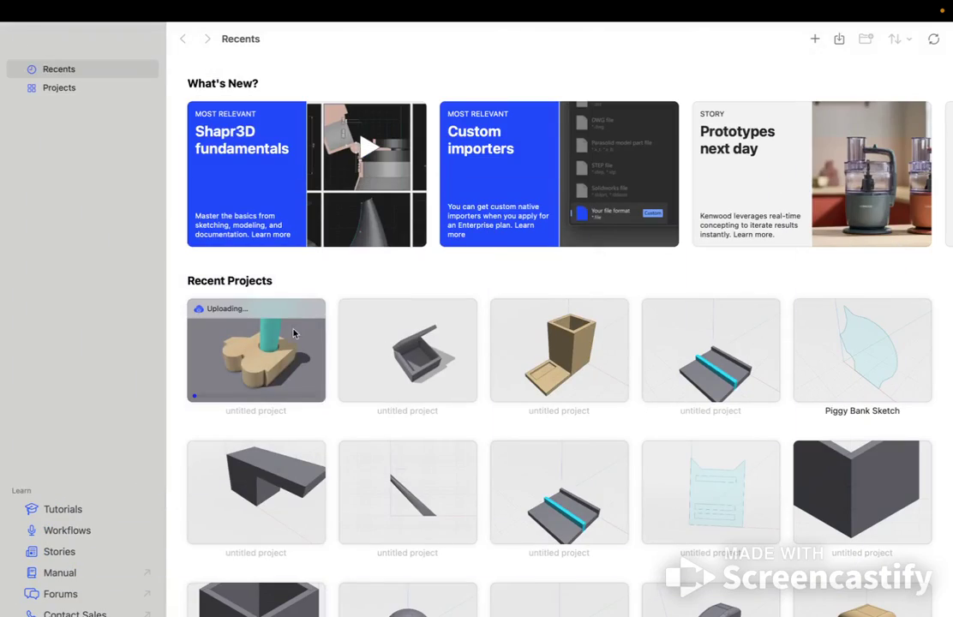
left_click(438, 334)
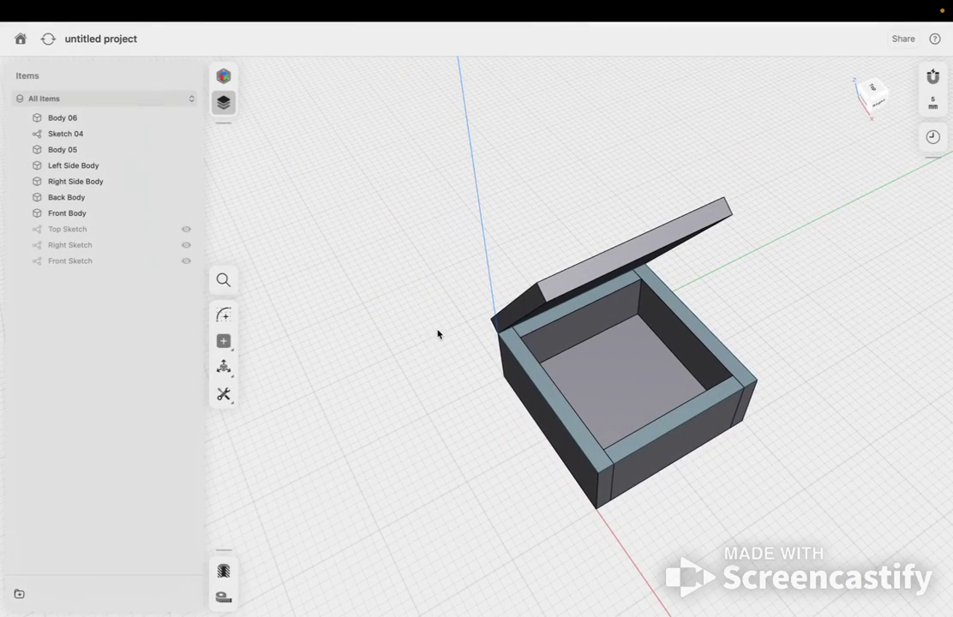
left_click(223, 76)
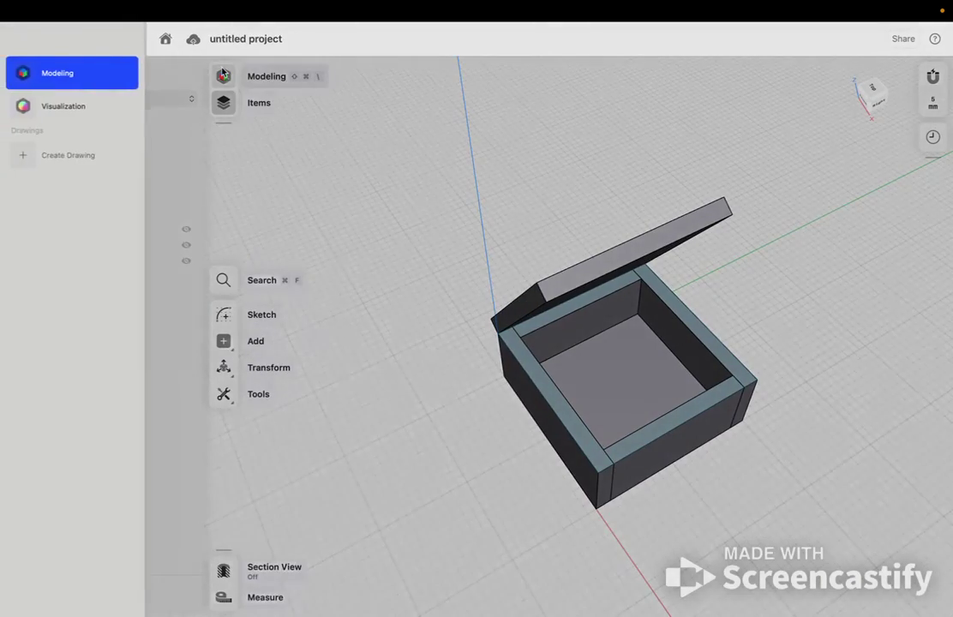
left_click(96, 111)
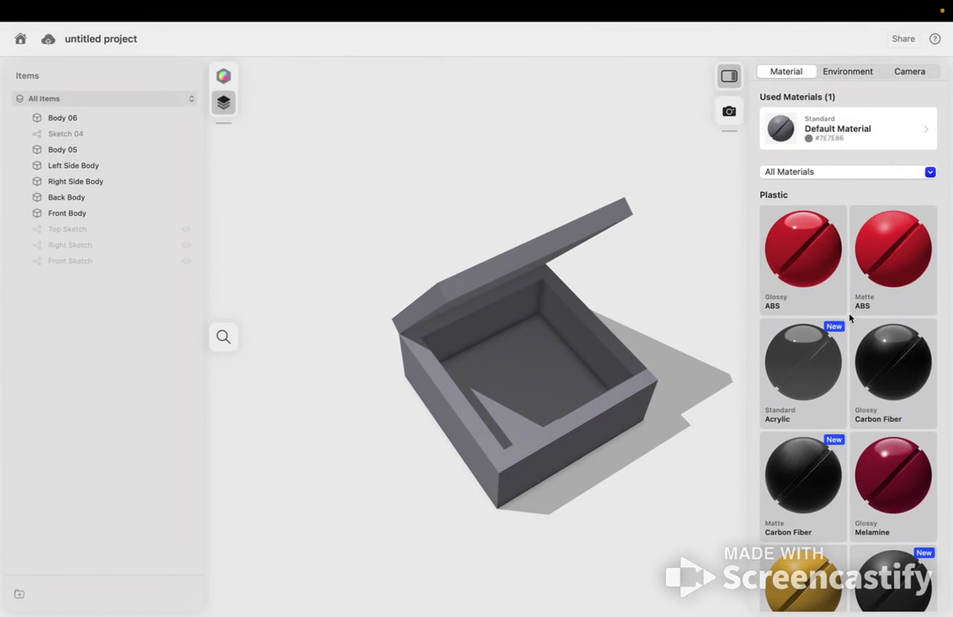
- Filter the material library to Wood and apply clearcoat Pine Board to the box's Front Body and Back Body
left_click(828, 172)
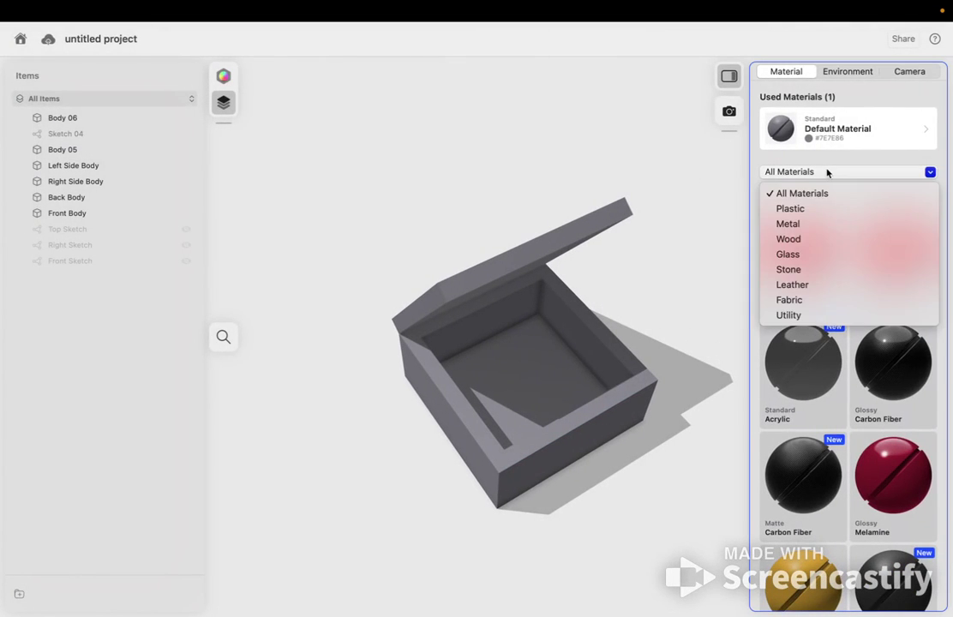
left_click(801, 240)
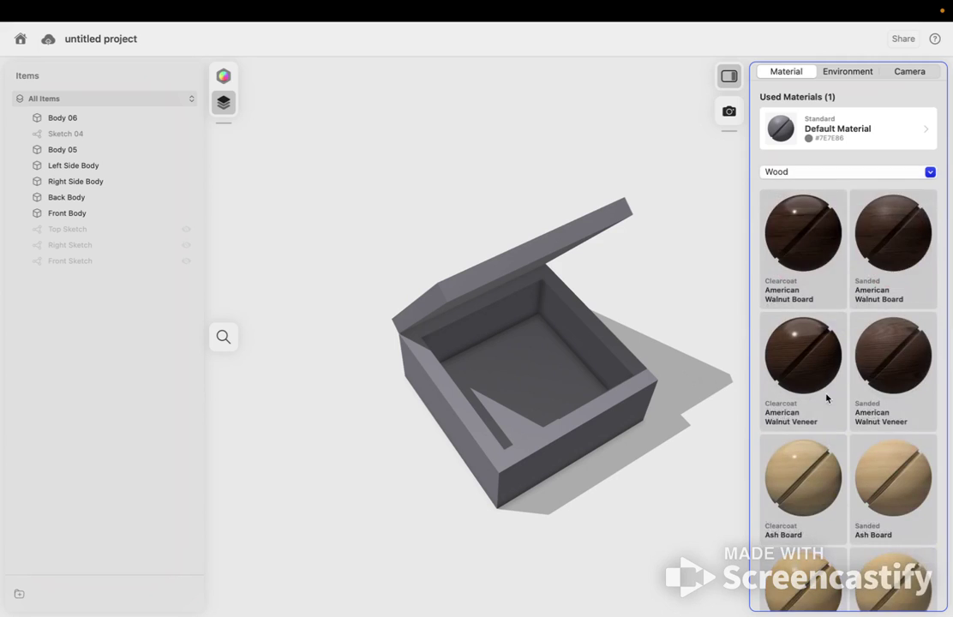
scroll(829, 398, "down", 10)
scroll(828, 398, "down", 5)
scroll(828, 398, "down", 6)
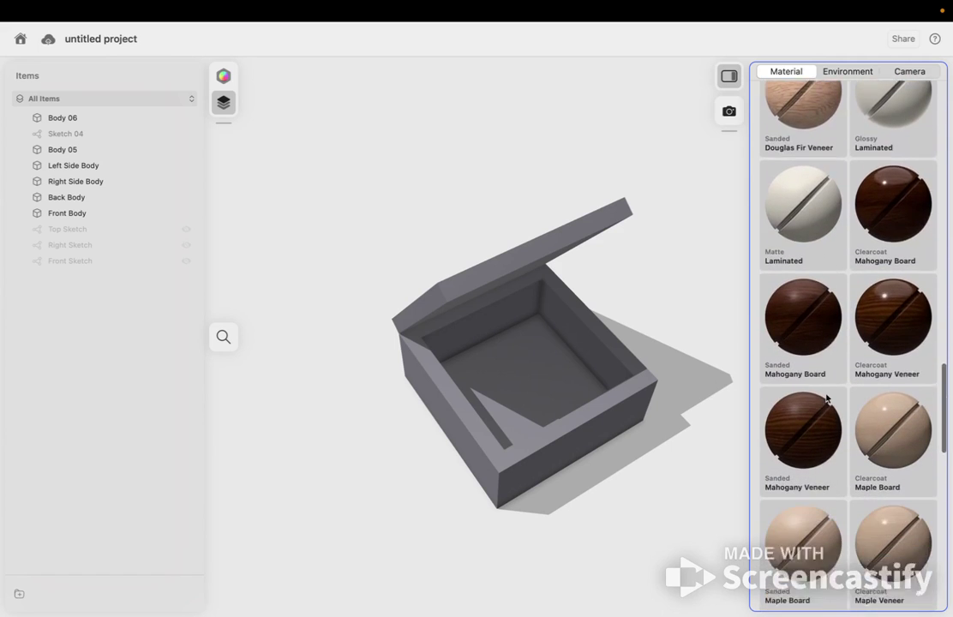
scroll(828, 398, "down", 7)
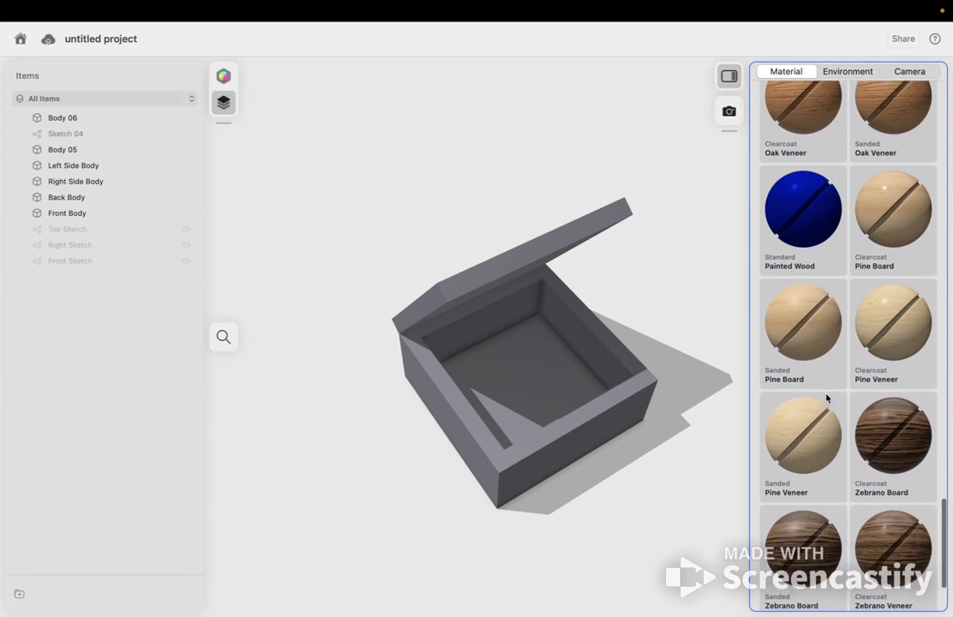
left_click_drag(901, 345, 596, 340)
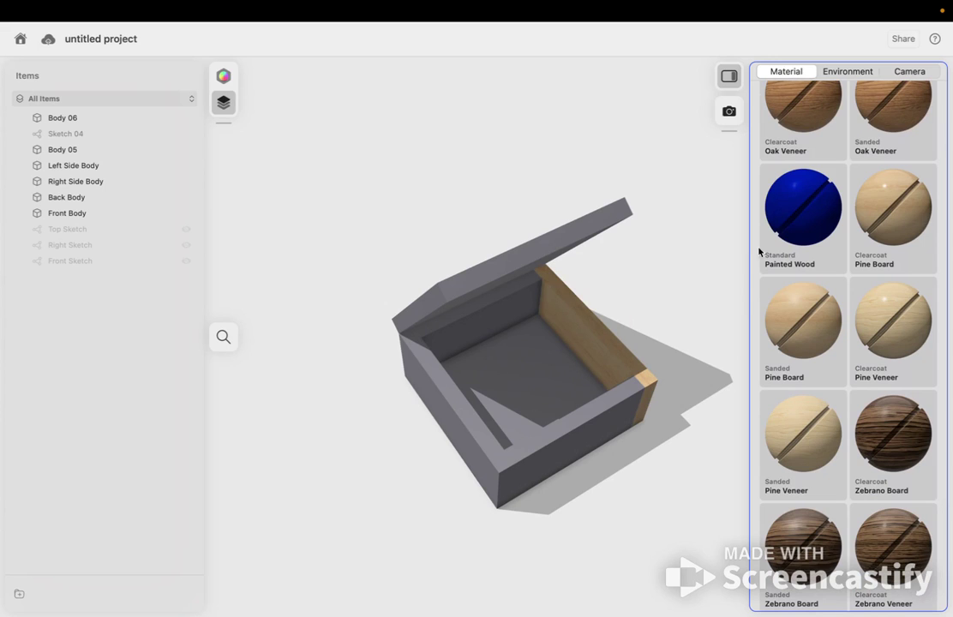
left_click_drag(886, 210, 455, 404)
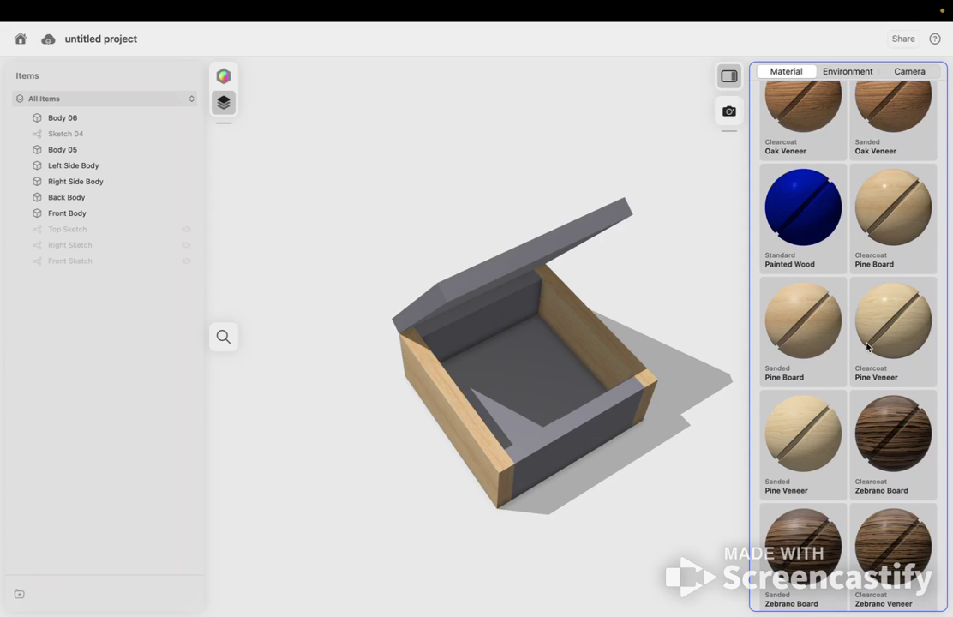
- Apply the Painted Wood material to the box's Left Side Body, Right Side Body and lid
left_click(821, 240)
mouse_move(821, 240)
left_mouse_down()
mouse_move(704, 276)
mouse_move(613, 393)
left_mouse_up()
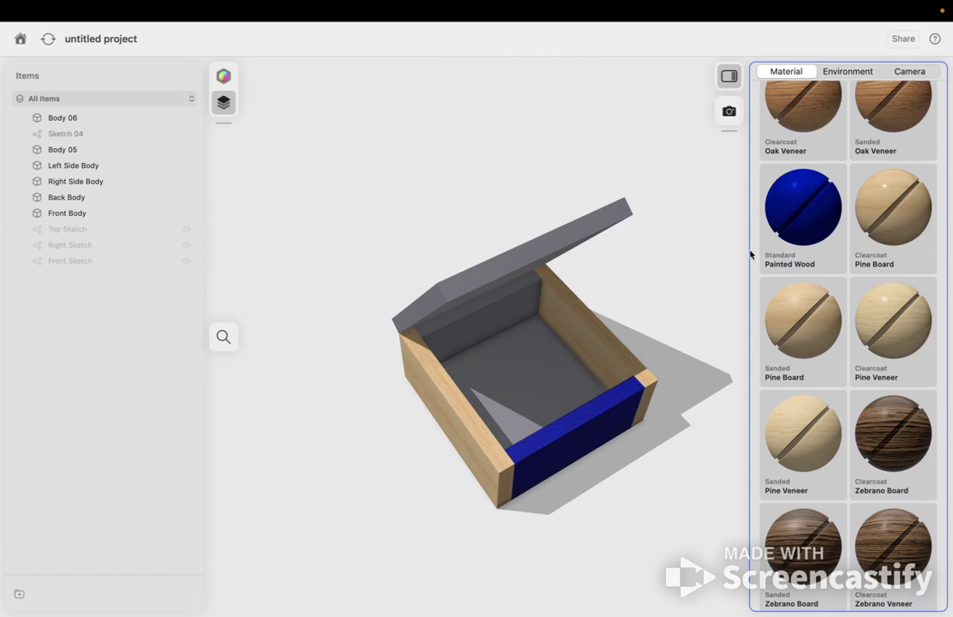
mouse_move(796, 207)
left_mouse_down()
mouse_move(666, 238)
mouse_move(508, 302)
left_mouse_up()
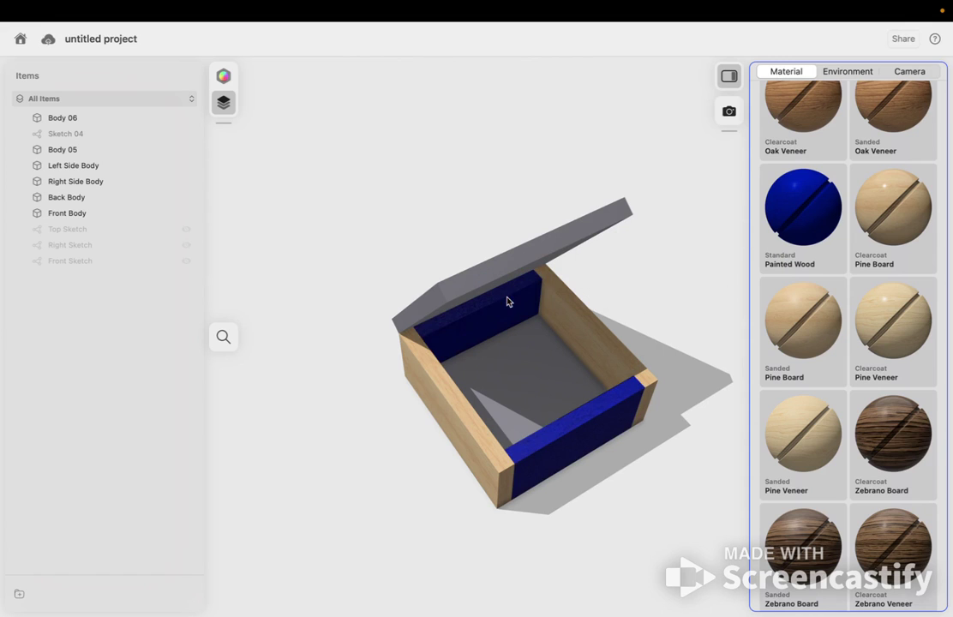
left_click_drag(792, 198, 603, 219)
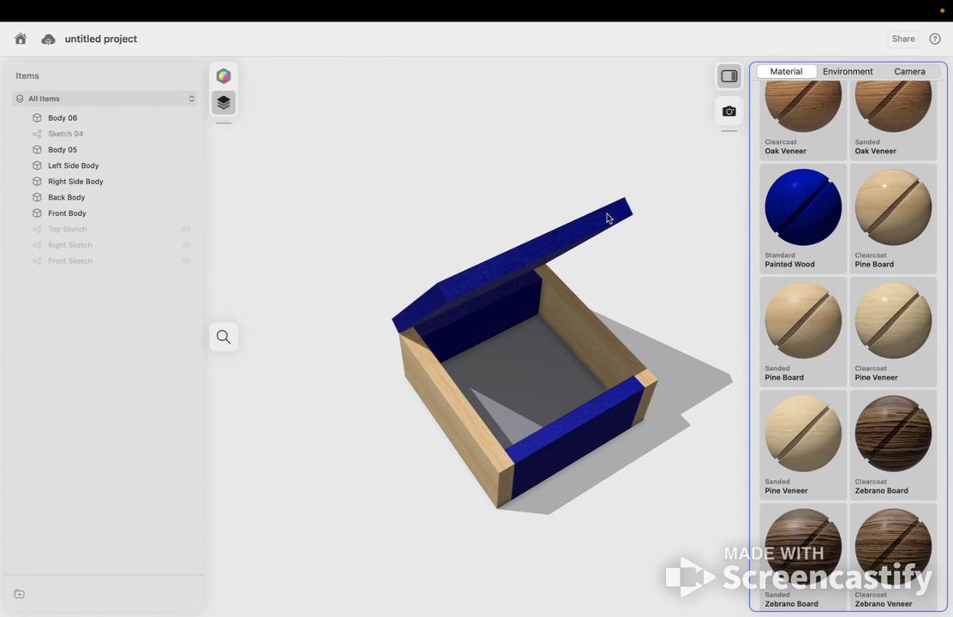
- Change the Painted Wood material's colour to the white preset, FFFFFF, and deselect the painted bodies
scroll(872, 227, "up", 15)
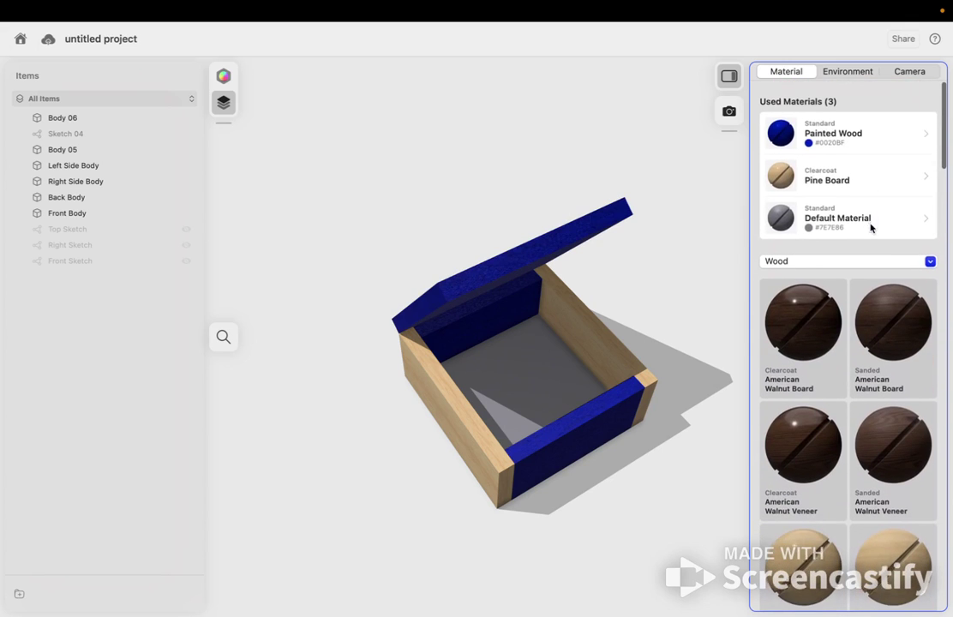
left_click(926, 130)
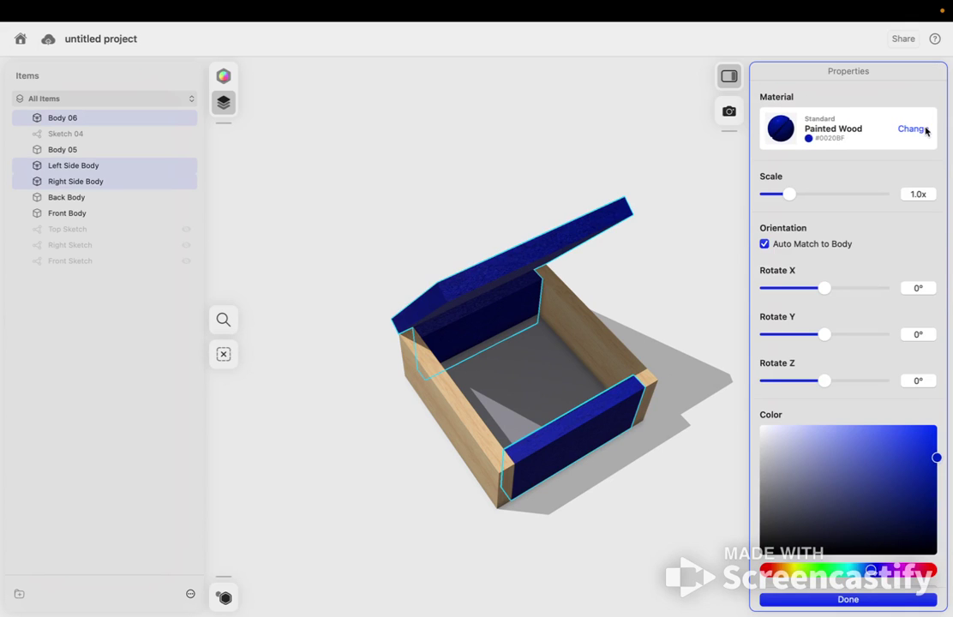
scroll(870, 466, "down", 5)
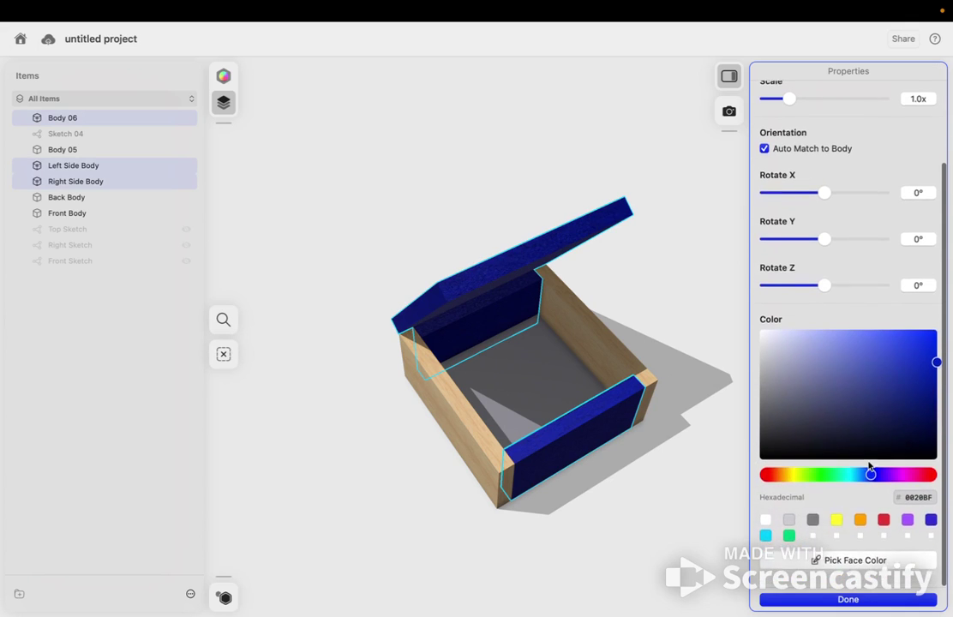
left_click(767, 522)
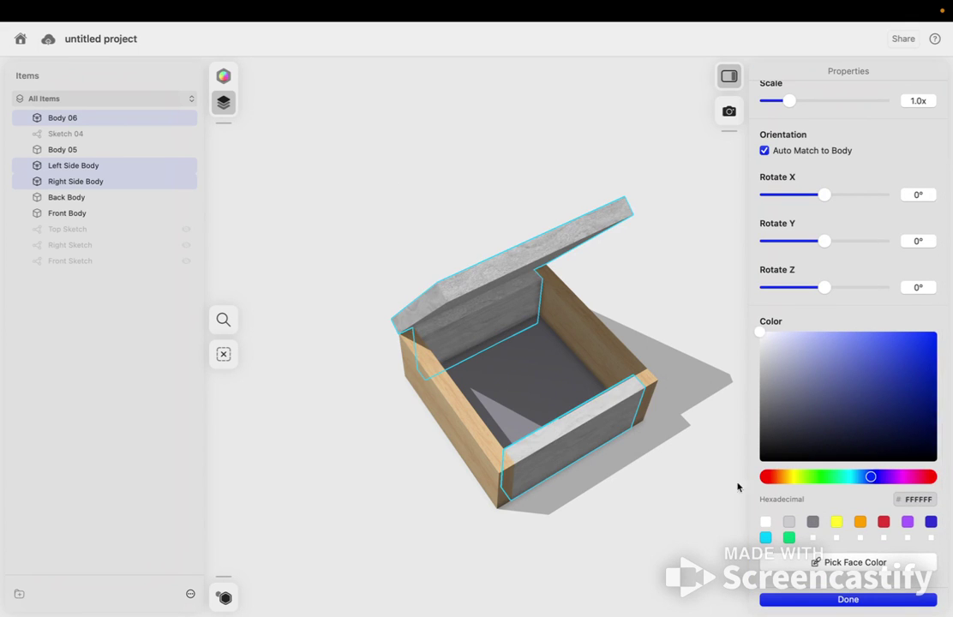
left_click(698, 343)
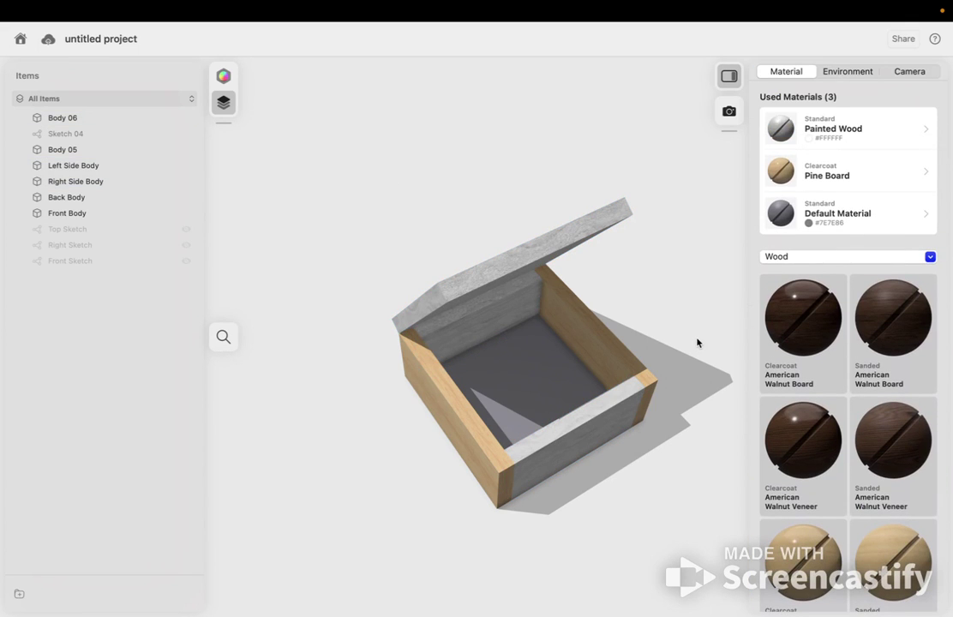
- Examine the box's wood grain and finishes from the front, from inside and at close range
left_click_drag(698, 343, 593, 249)
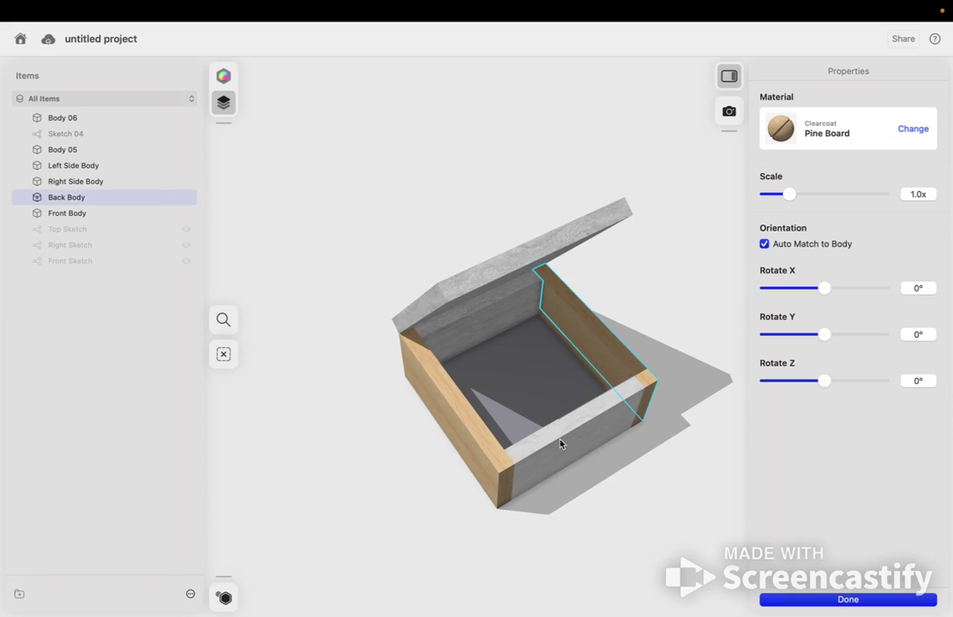
left_click_drag(551, 434, 439, 313)
left_click(849, 599)
scroll(664, 467, "down", 10)
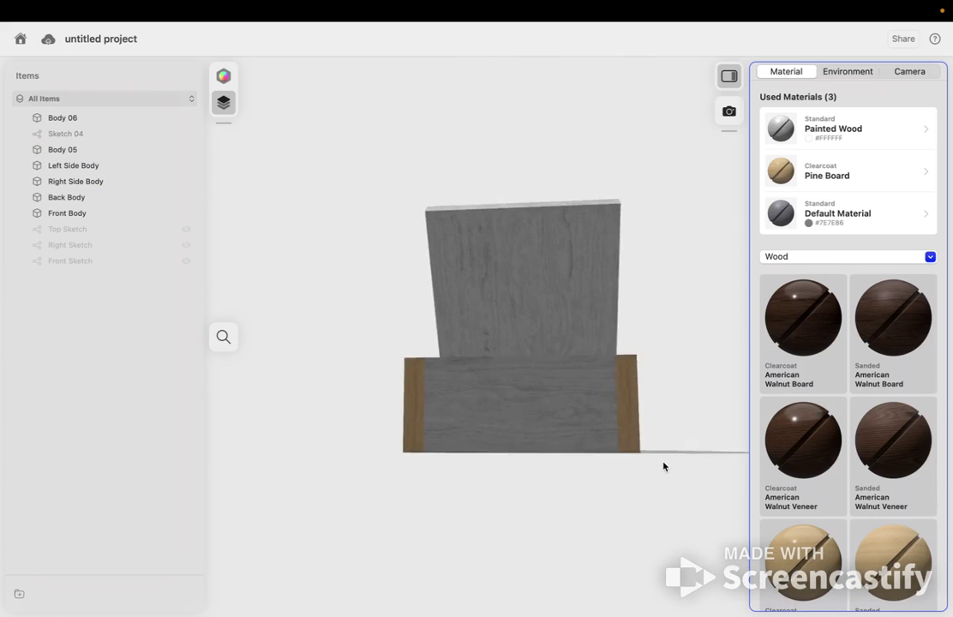
scroll(664, 468, "up", 10)
scroll(664, 467, "up", 5)
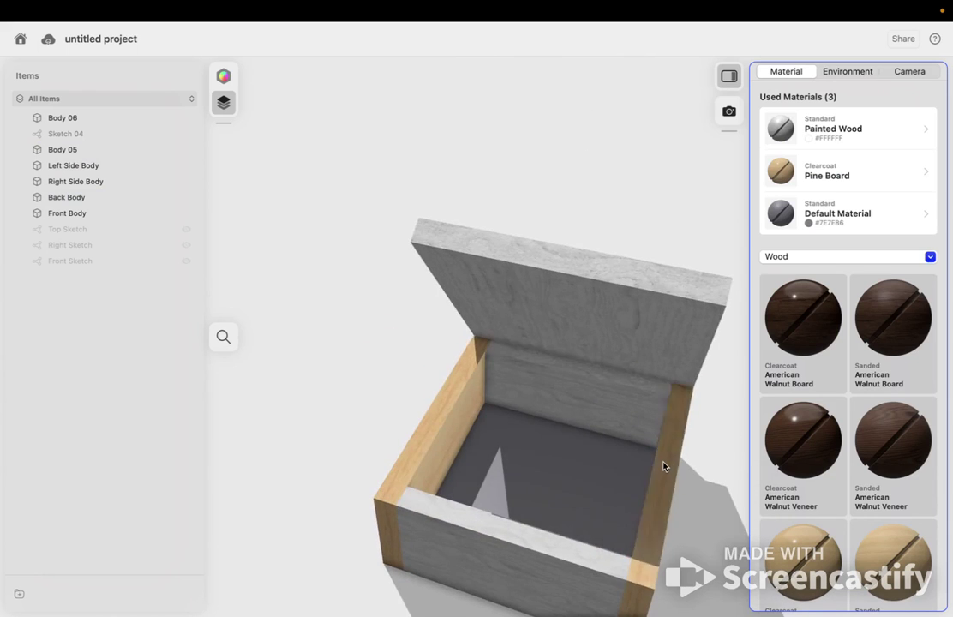
scroll(663, 467, "right", 5)
scroll(664, 467, "down", 5)
scroll(665, 468, "left", 8)
scroll(665, 467, "left", 8)
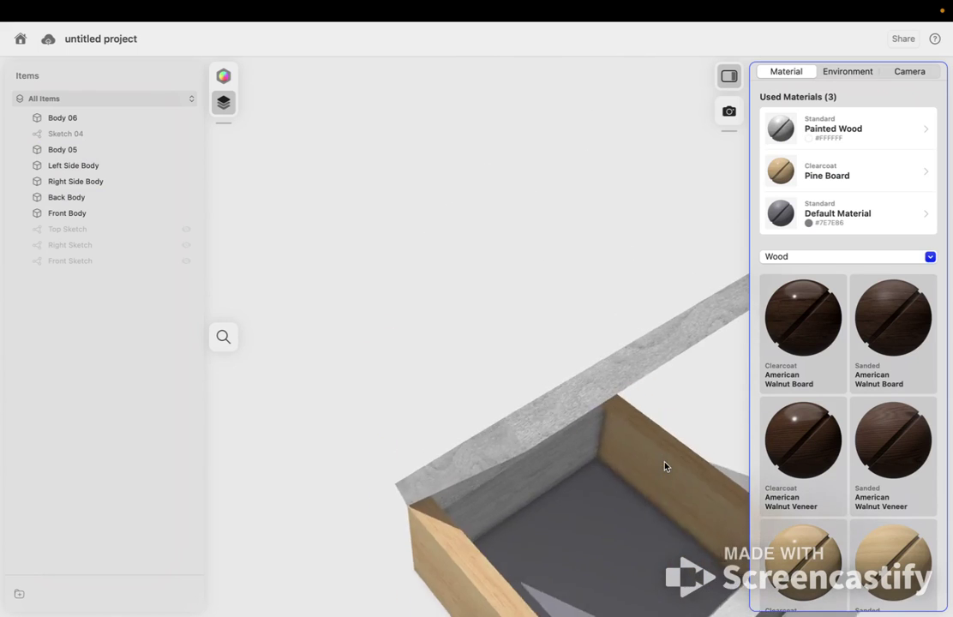
left_click(730, 76)
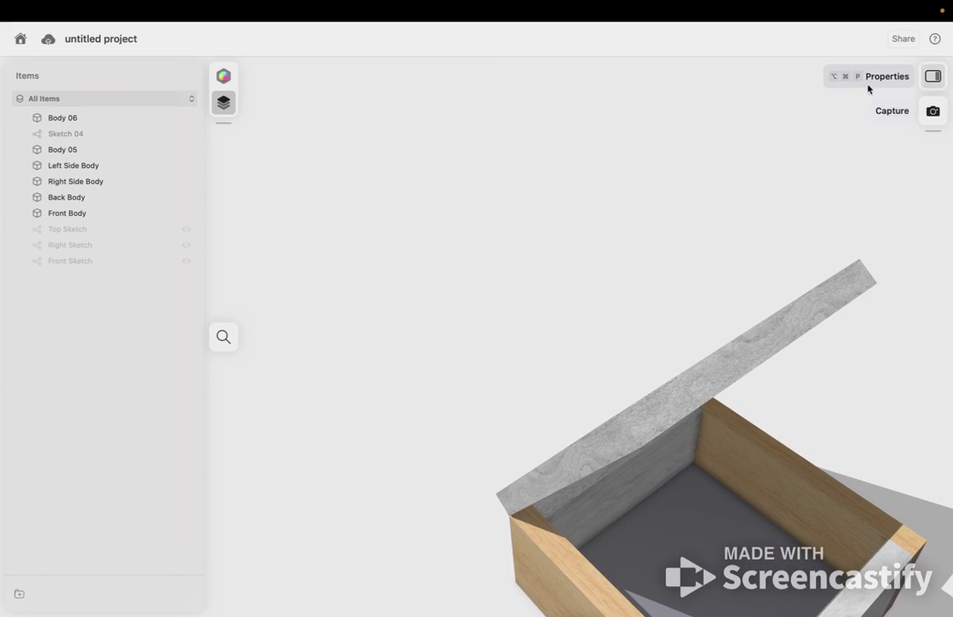
left_click(932, 79)
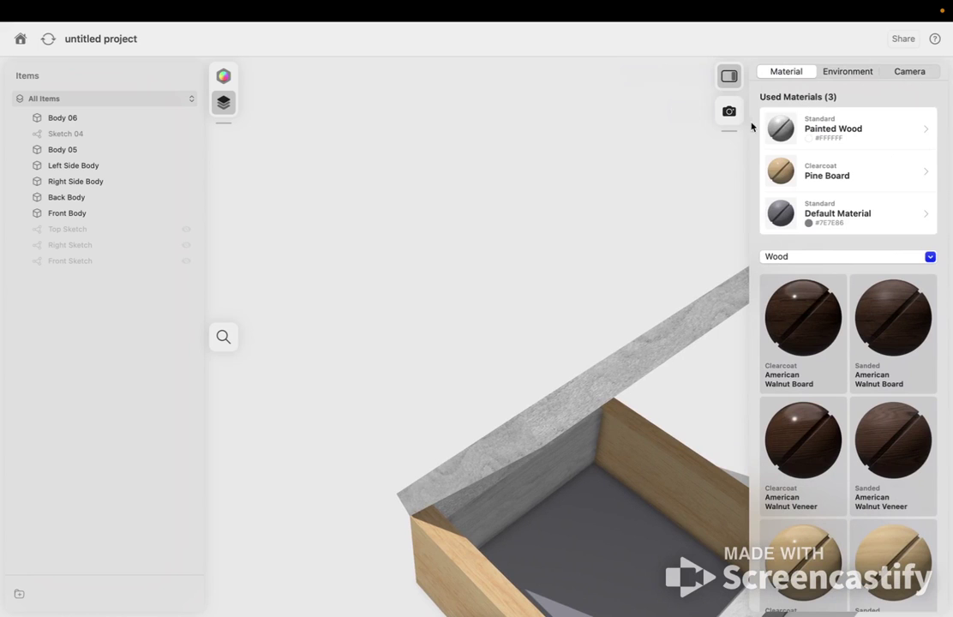
left_click(740, 119)
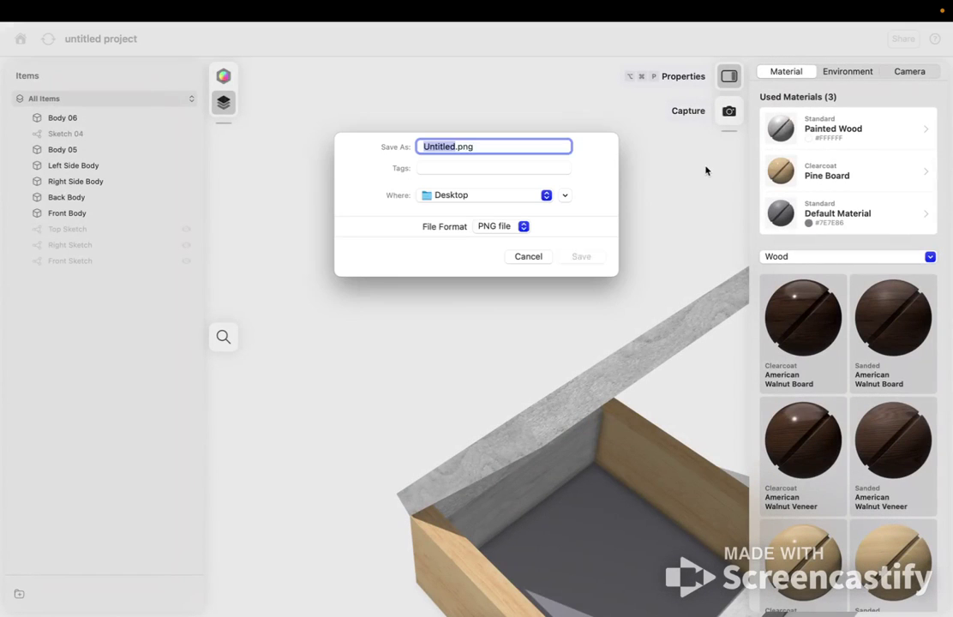
left_click(531, 258)
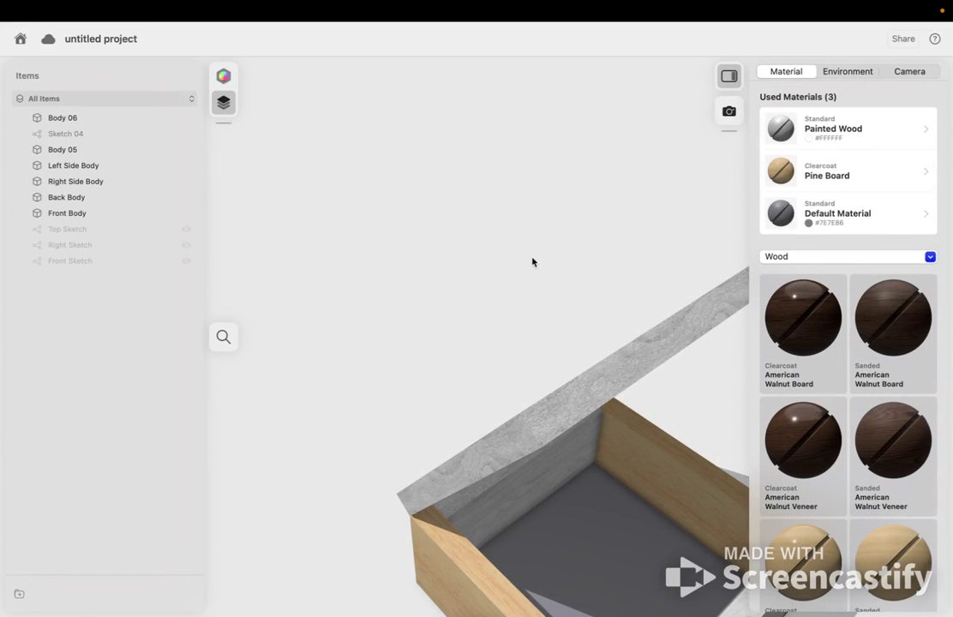
left_click(729, 76)
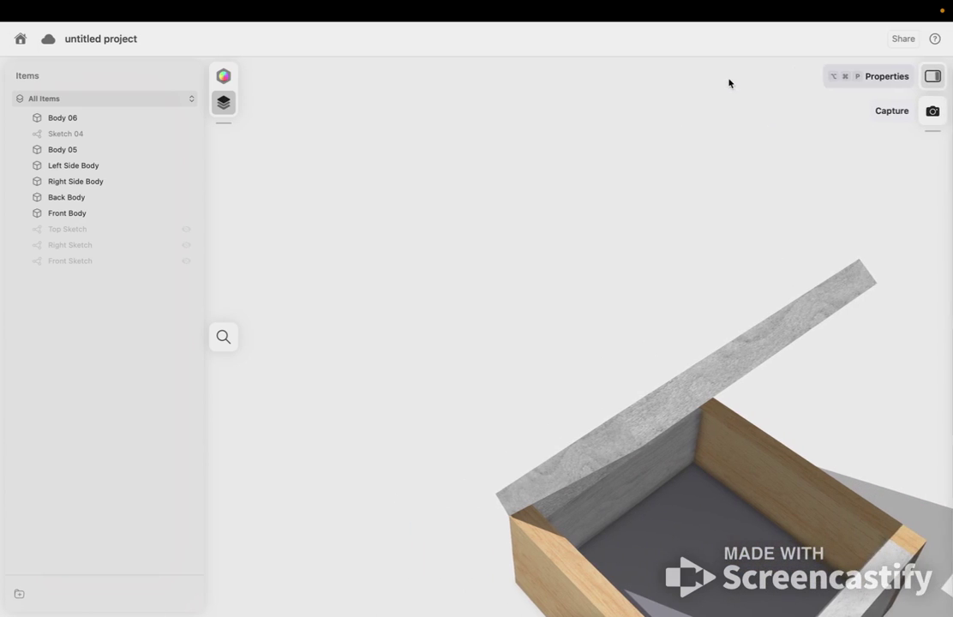
left_click(940, 83)
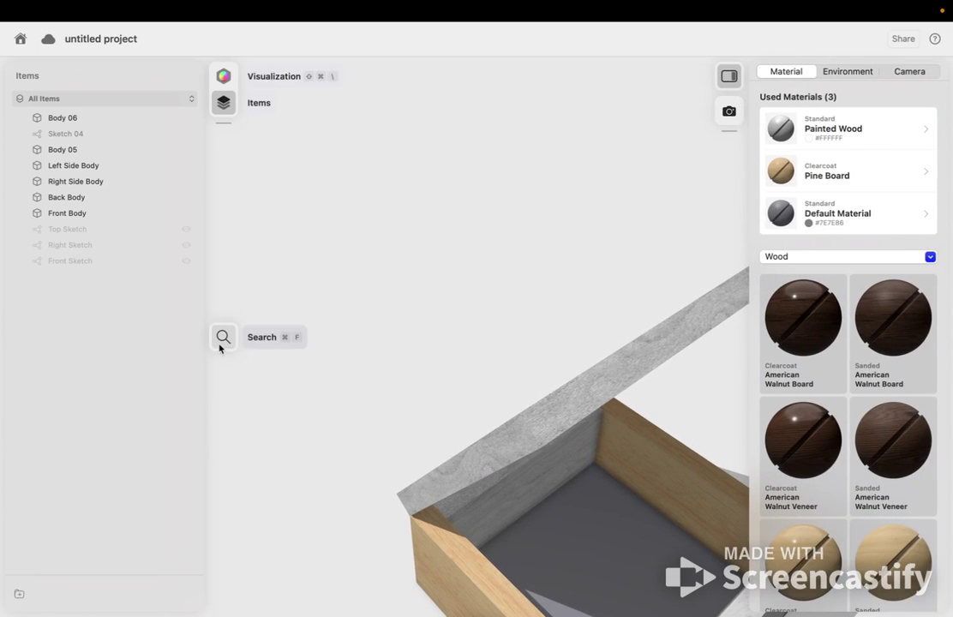
left_click(249, 340)
type("undo")
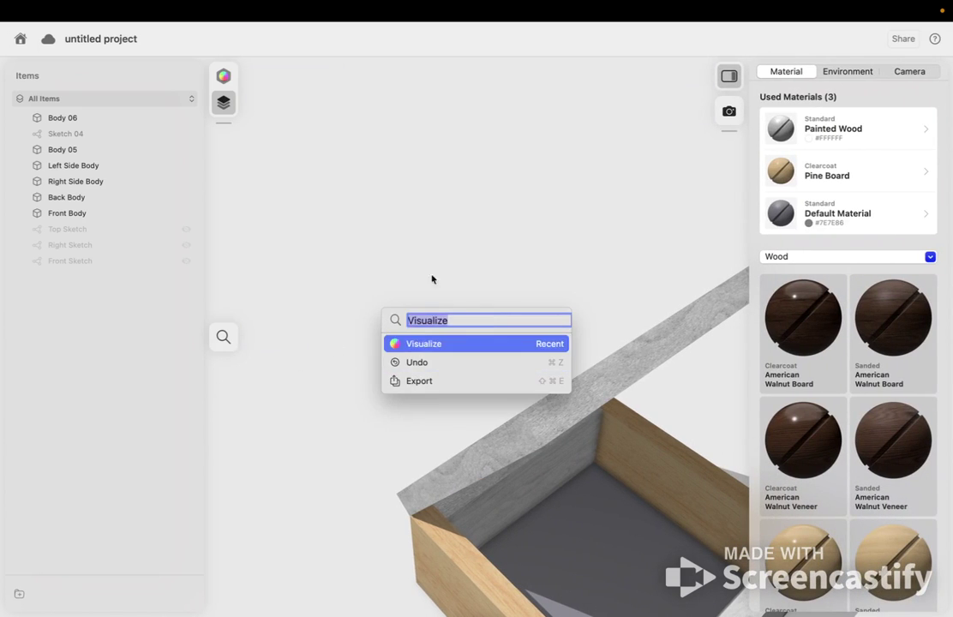
key("Return")
- Look over the camera settings and apply the Colored Mood studio environment to the scene
left_click(908, 73)
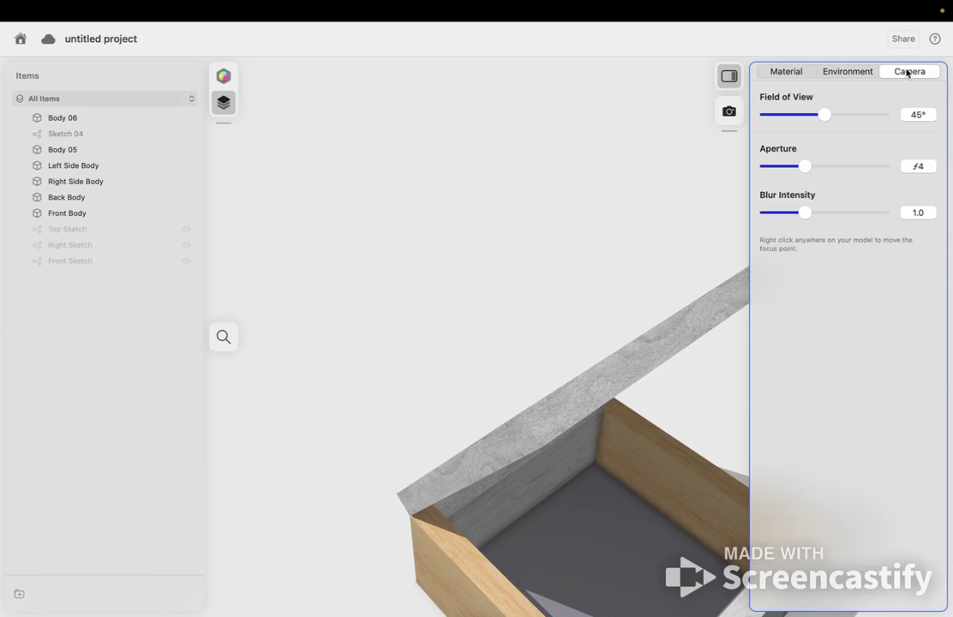
left_click(852, 76)
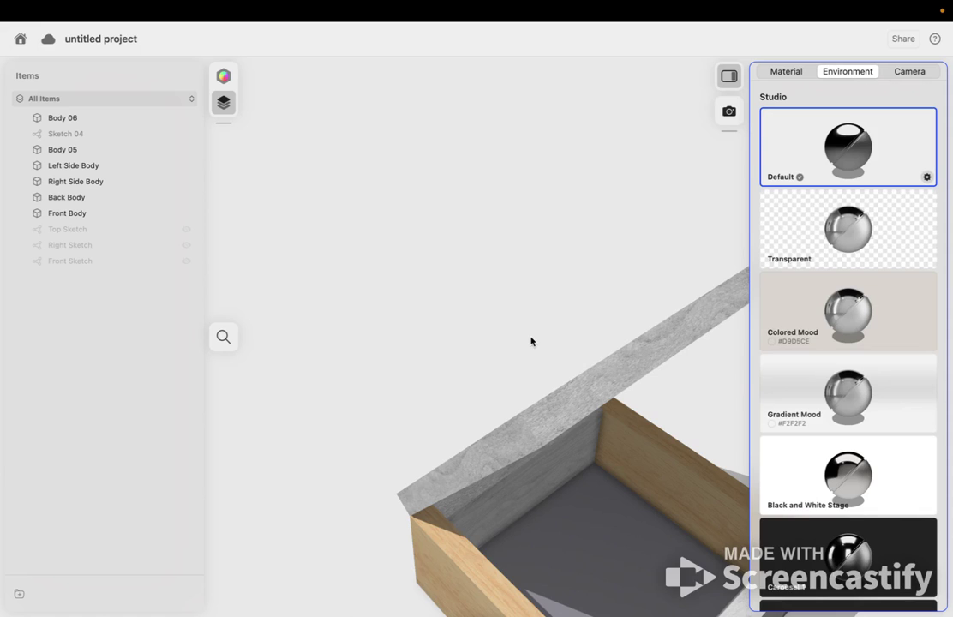
scroll(545, 340, "down", 10)
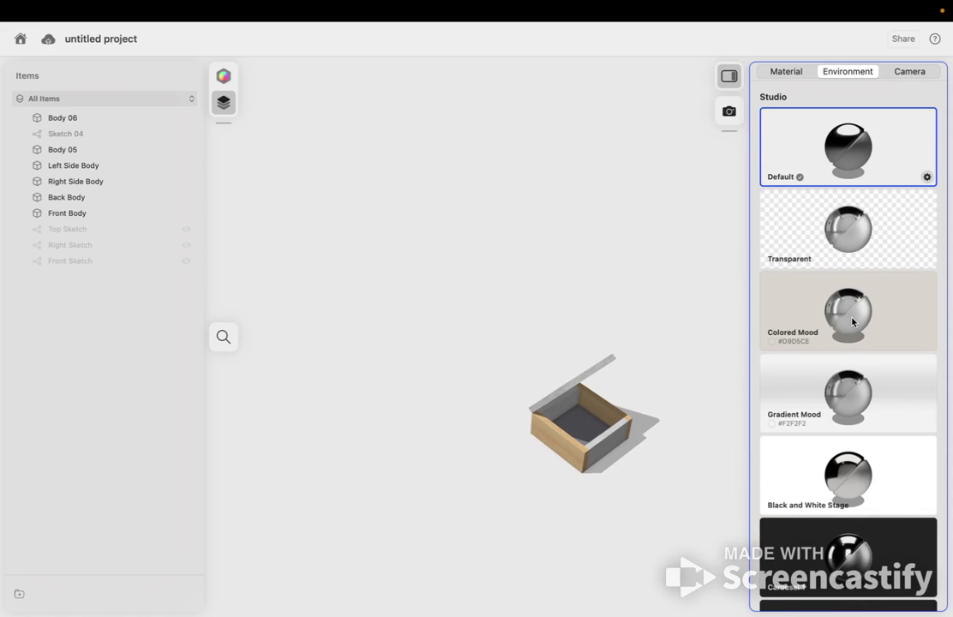
left_click(896, 306)
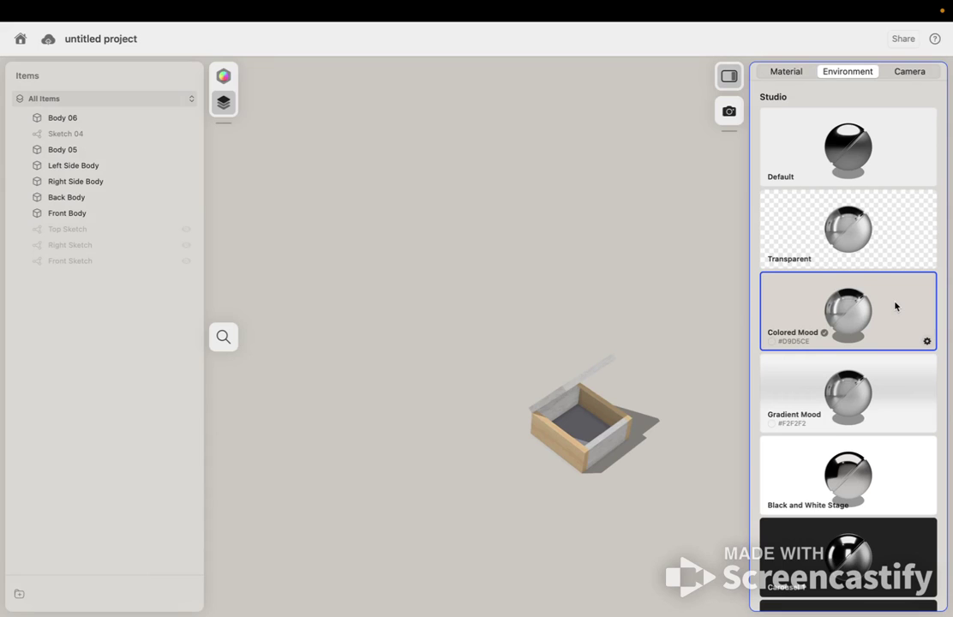
- Try several background colours for the Colored Mood environment and settle on the purple preset
left_click(927, 341)
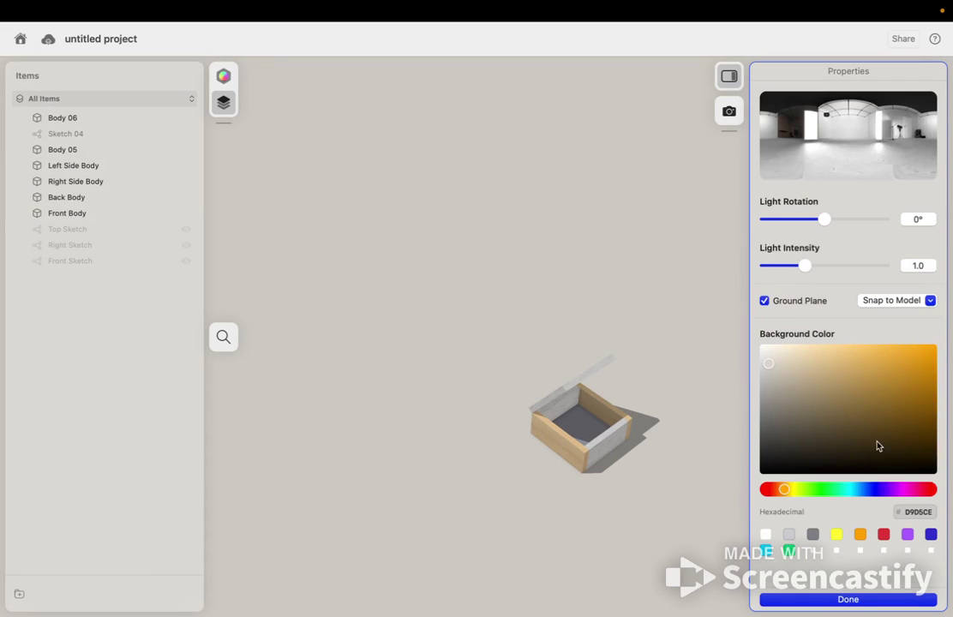
left_click(869, 490)
left_click(853, 492)
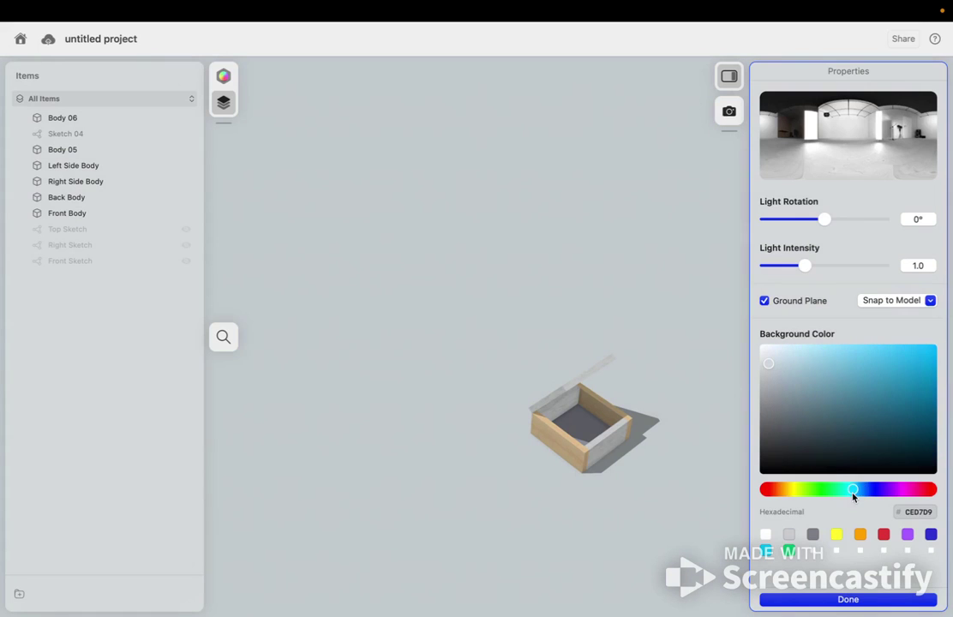
left_click(839, 536)
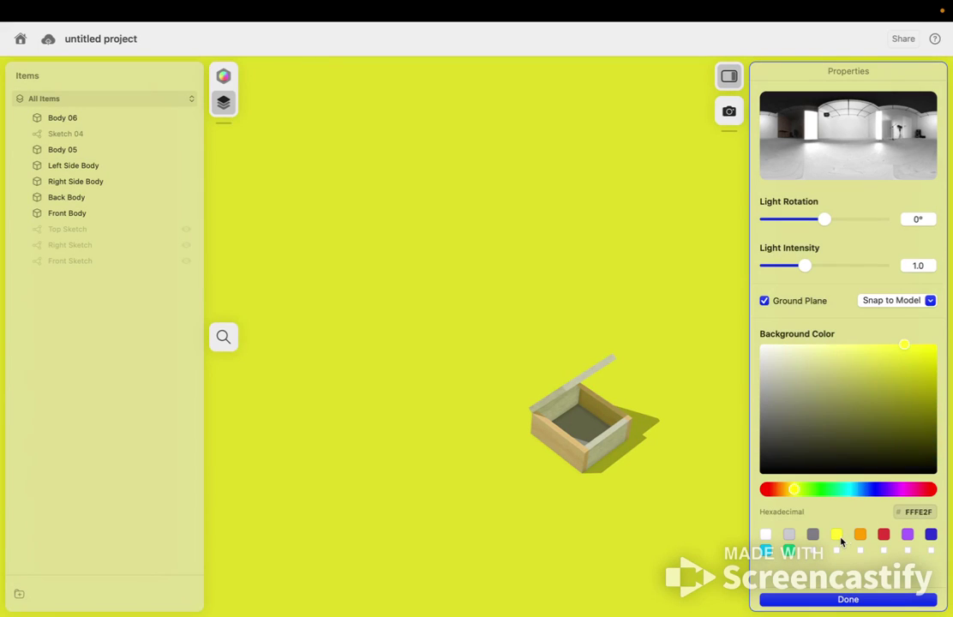
left_click(885, 536)
mouse_move(899, 400)
left_mouse_down()
mouse_move(836, 427)
mouse_move(807, 388)
mouse_move(865, 359)
left_mouse_up()
left_click(909, 536)
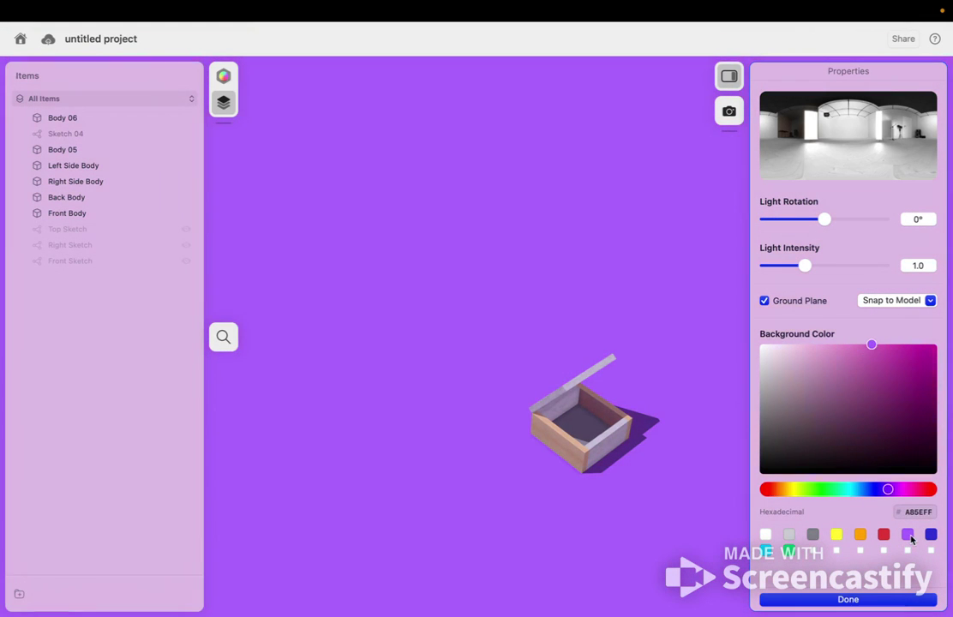
- Examine the box against the purple background from below and up close, and hide the environment properties
scroll(633, 516, "down", 10)
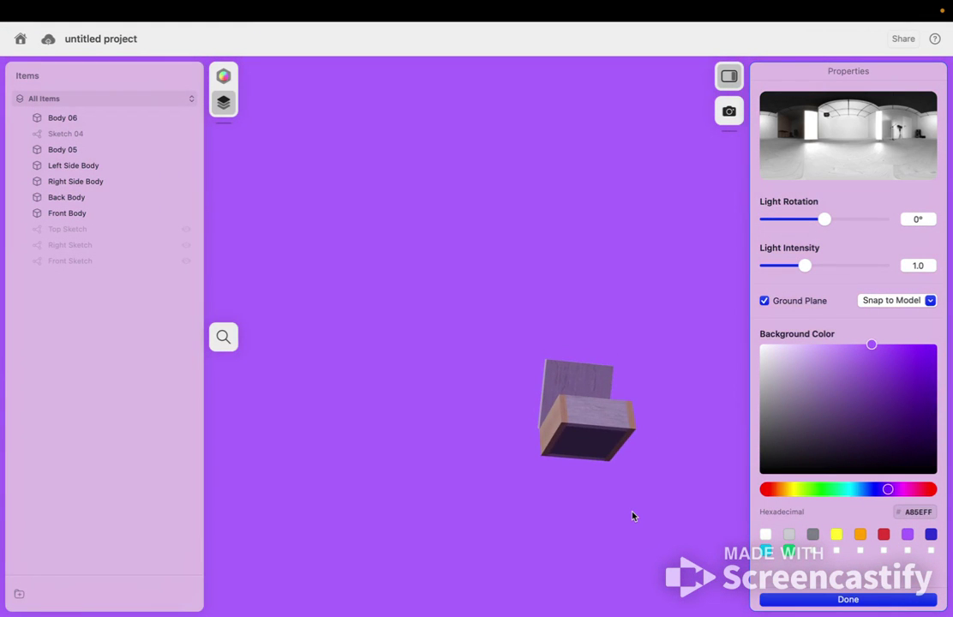
scroll(633, 517, "up", 10)
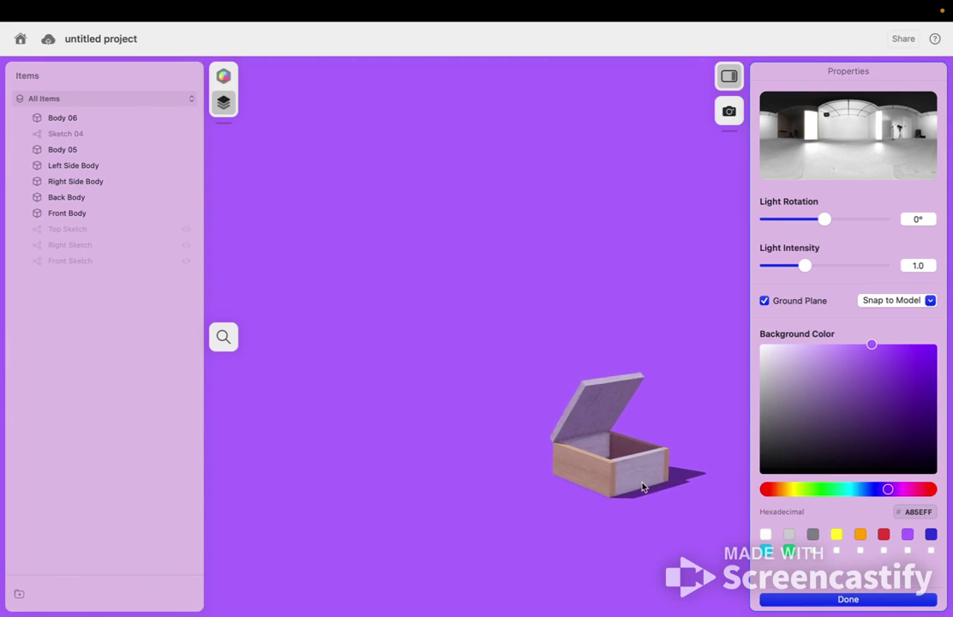
scroll(643, 487, "up", 5)
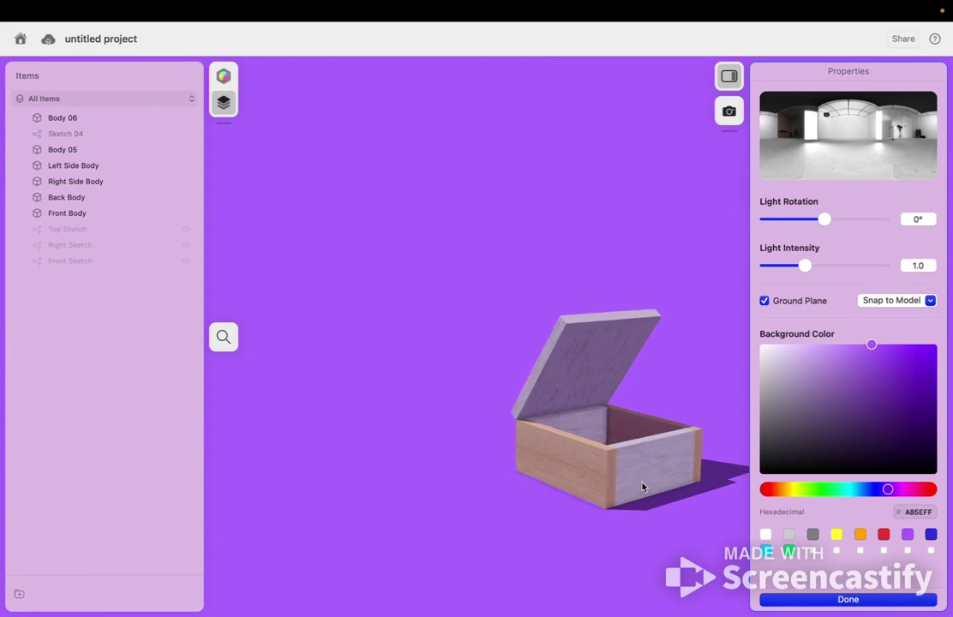
scroll(643, 487, "up", 3)
scroll(643, 487, "right", 6)
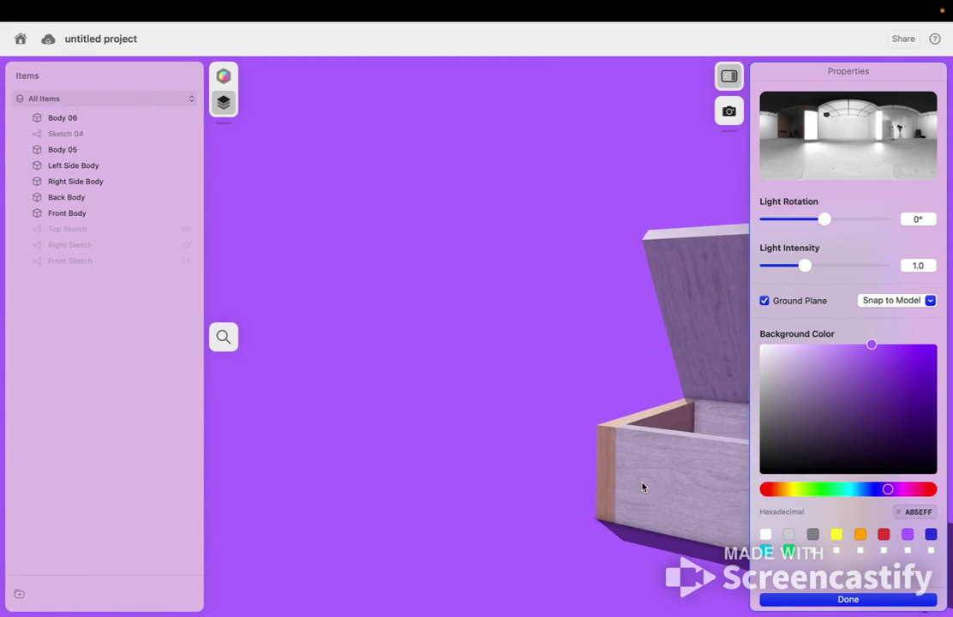
left_click(731, 76)
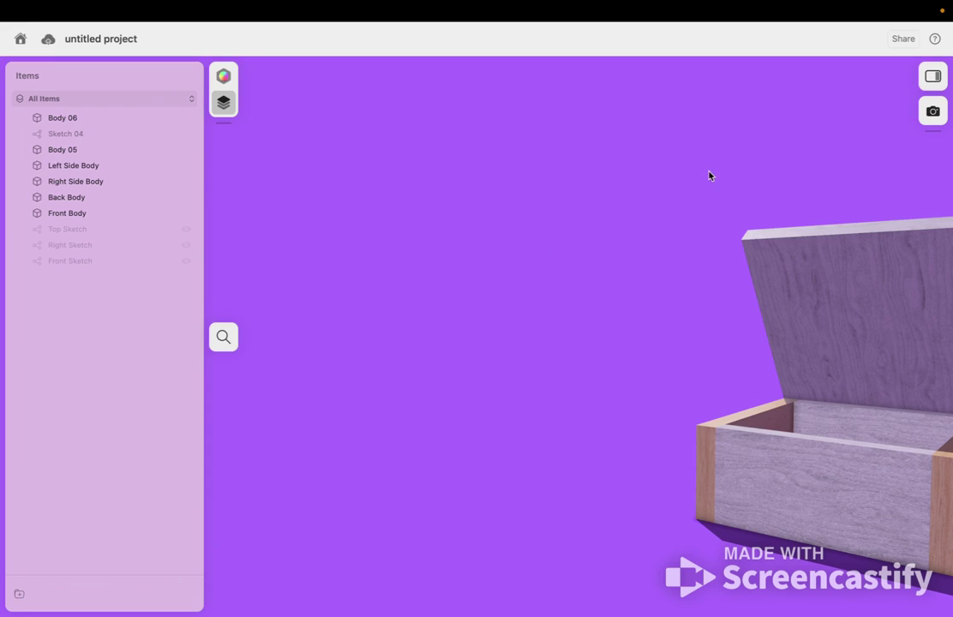
- Rename the open project as Hinged Box Project
left_click(49, 41)
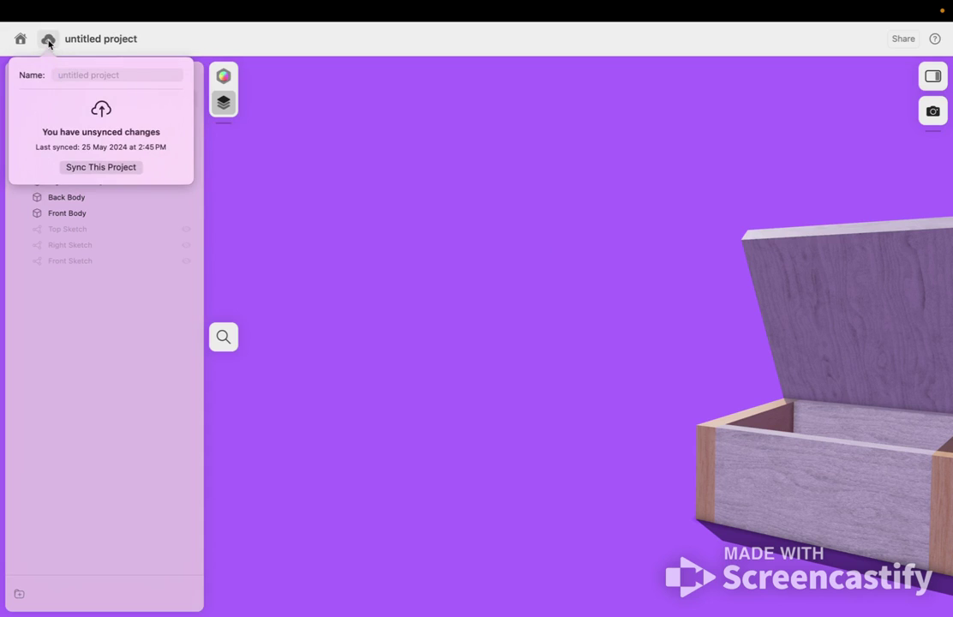
left_click(49, 41)
left_click(49, 41)
type("B")
key("BackSpace")
key("BackSpace")
type("Hing")
key("Return")
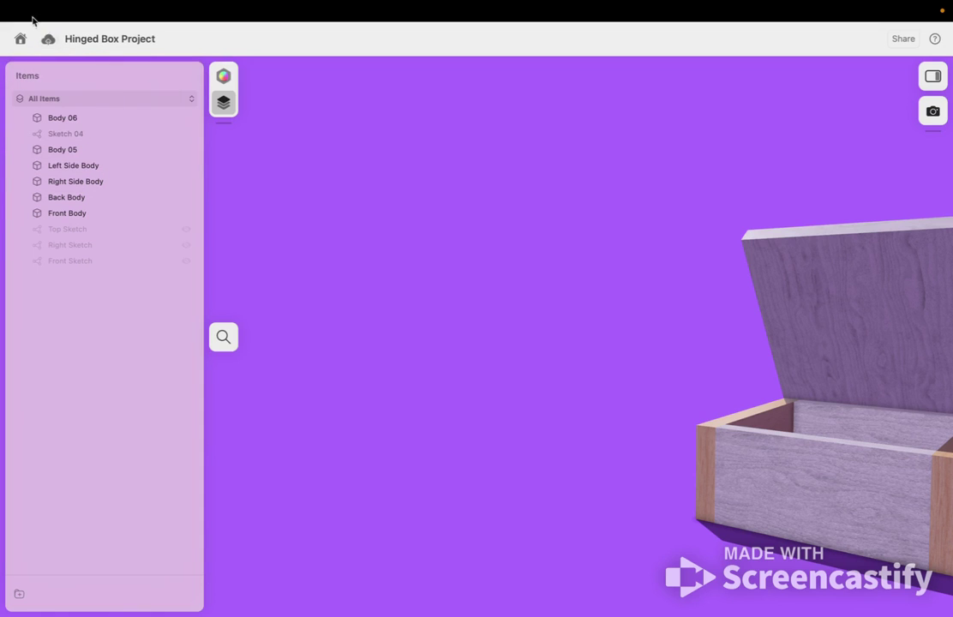
- Return to the full project list and rename the untitled candle project as Candle Holder
left_click(74, 39)
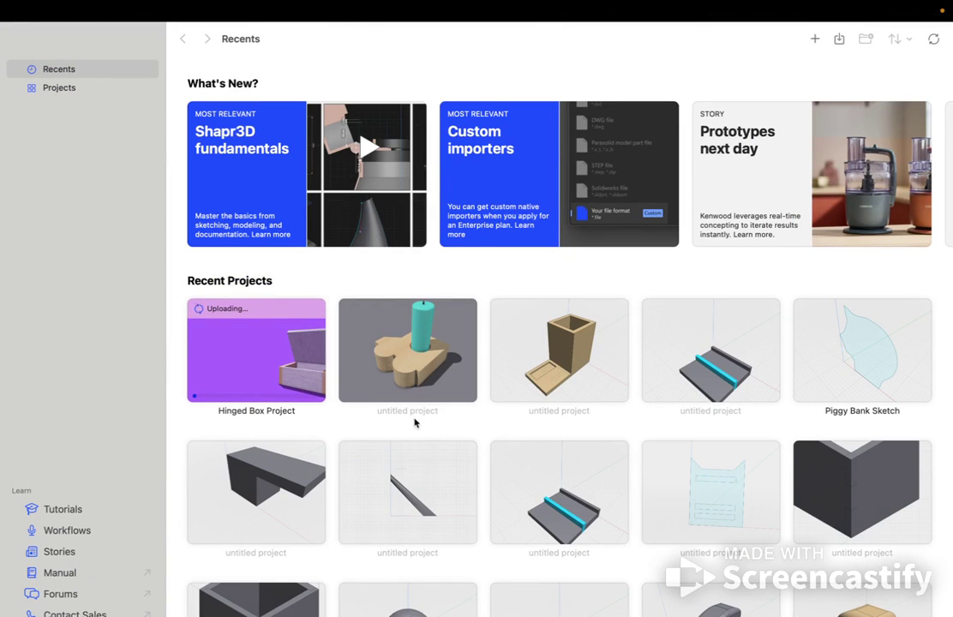
left_click(65, 88)
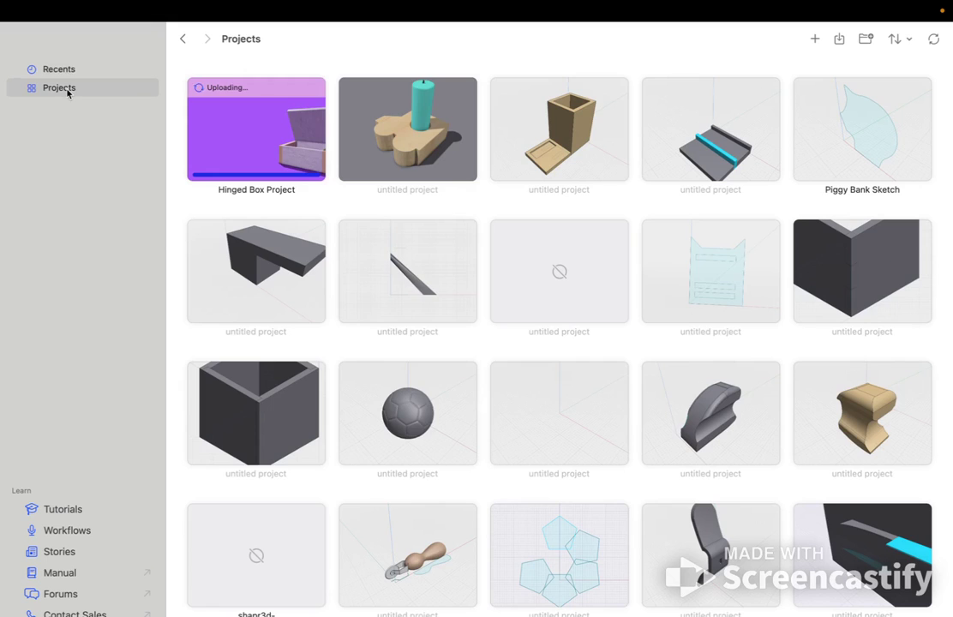
right_click(428, 190)
left_click(459, 241)
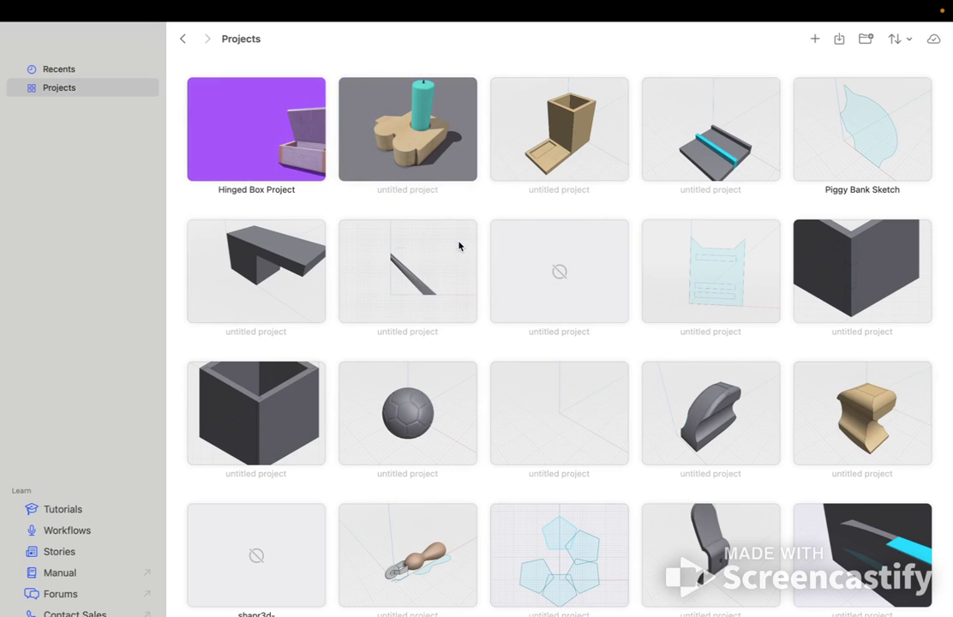
right_click(420, 186)
left_click(445, 227)
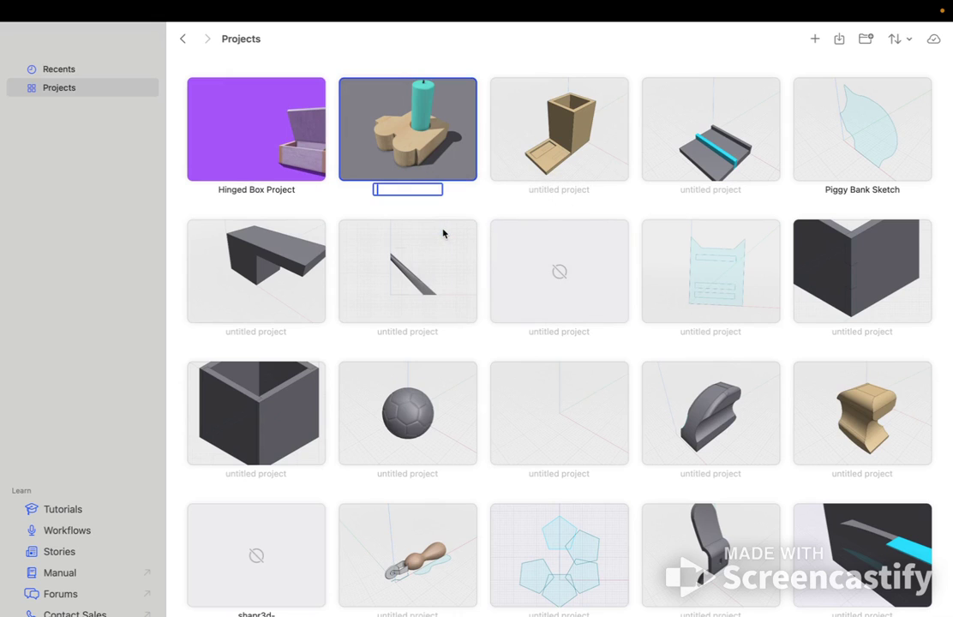
type("Candl")
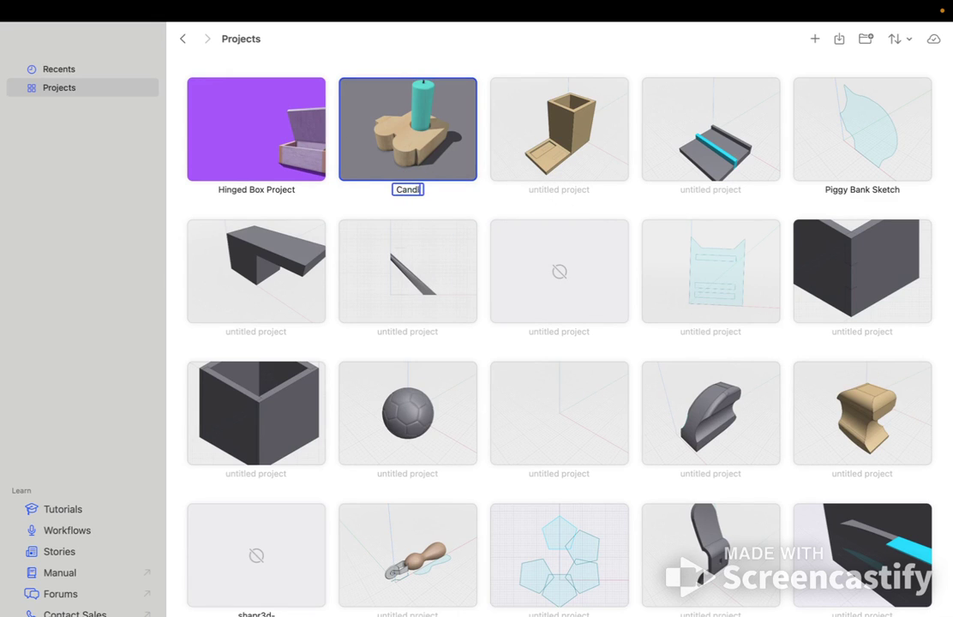
type("e Holder")
key("Return")
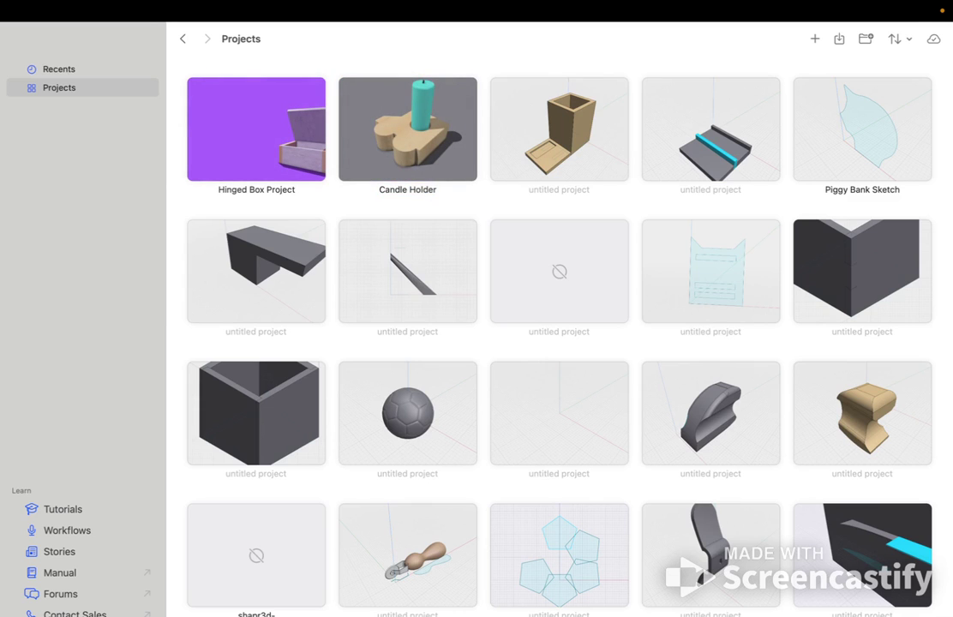